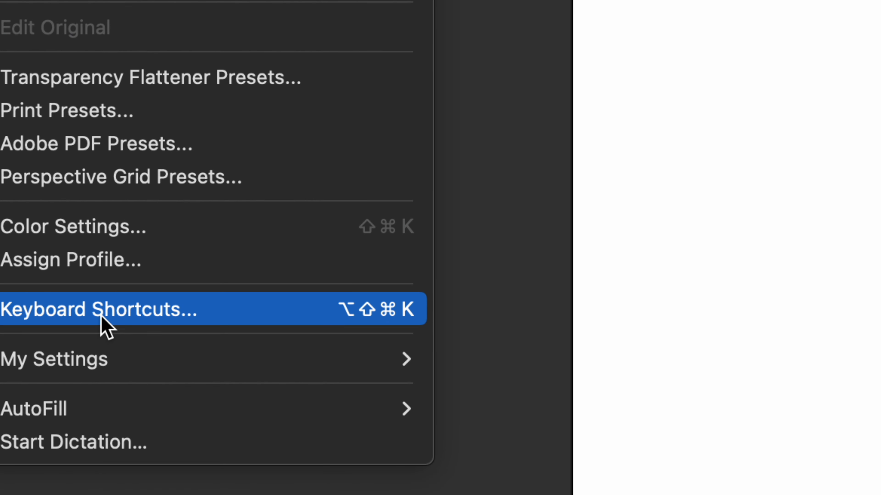
Open the keyboard shortcut settings and search the menu commands for "trim".
{"action": "left_click", "coordinate": [46, 322]}
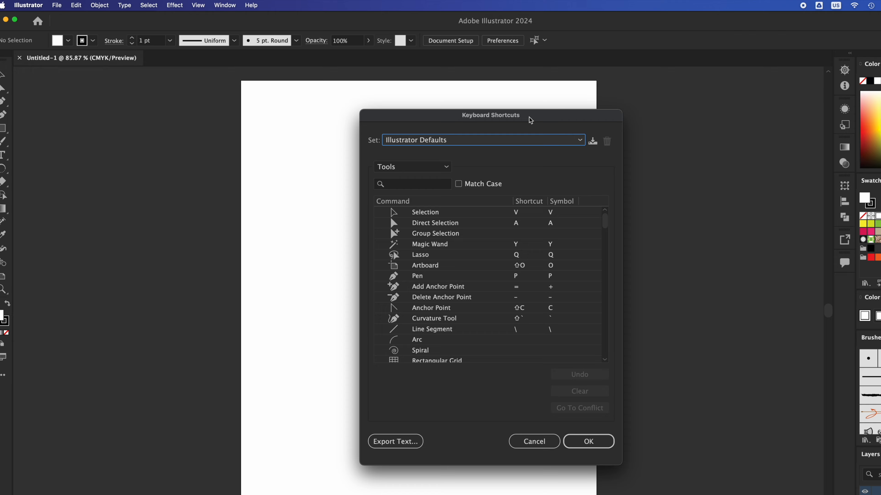
{"action": "left_click_drag", "start_coordinate": [527, 118], "coordinate": [368, 110]}
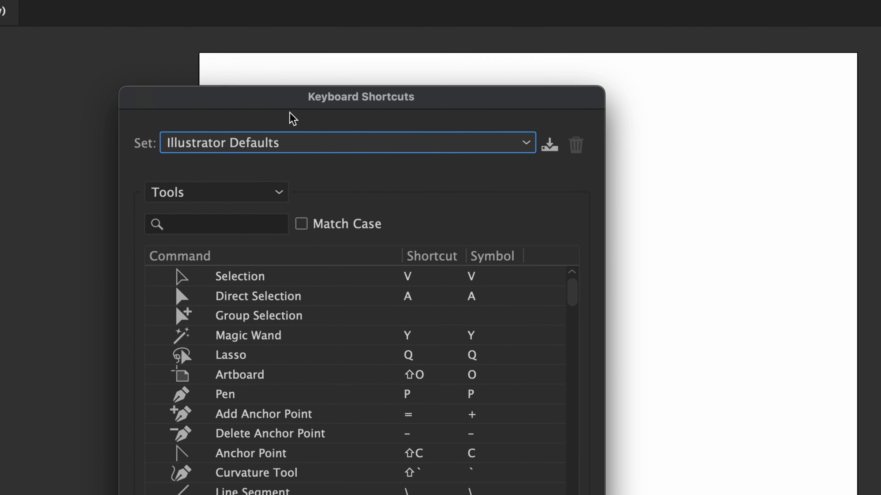
{"action": "left_click", "coordinate": [275, 193]}
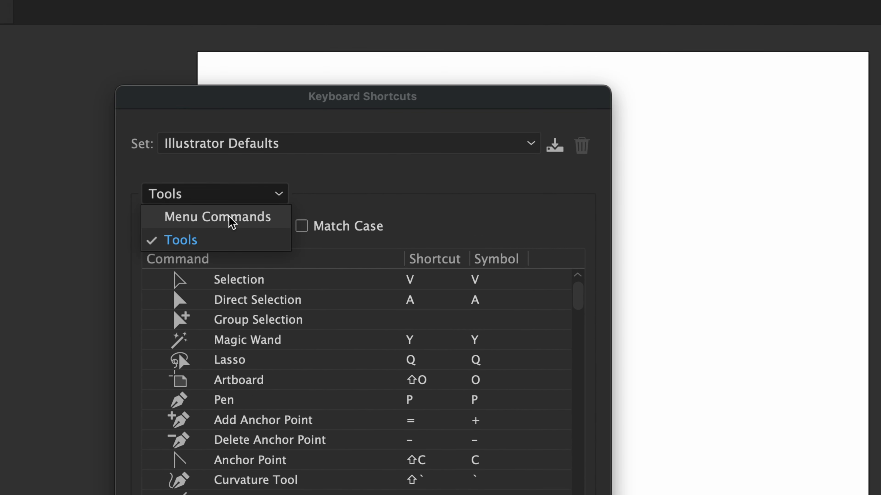
{"action": "left_click", "coordinate": [232, 222]}
{"action": "left_click", "coordinate": [219, 230]}
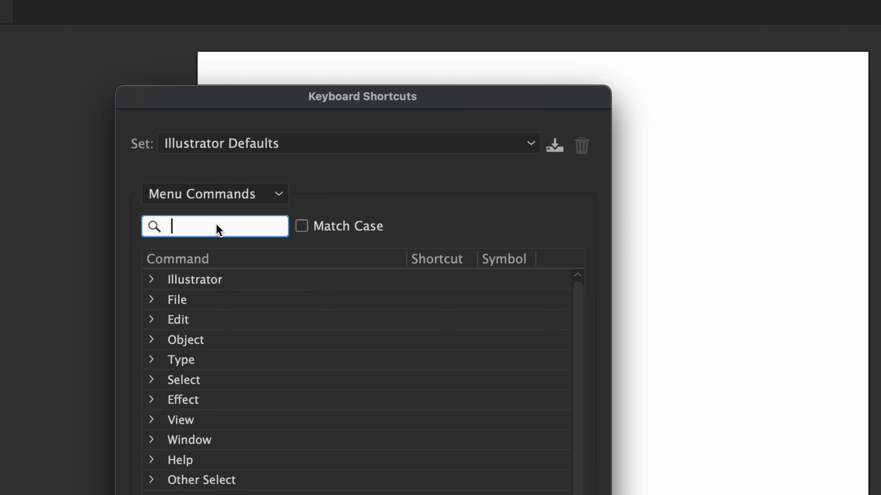
{"action": "type", "text": "trim"}
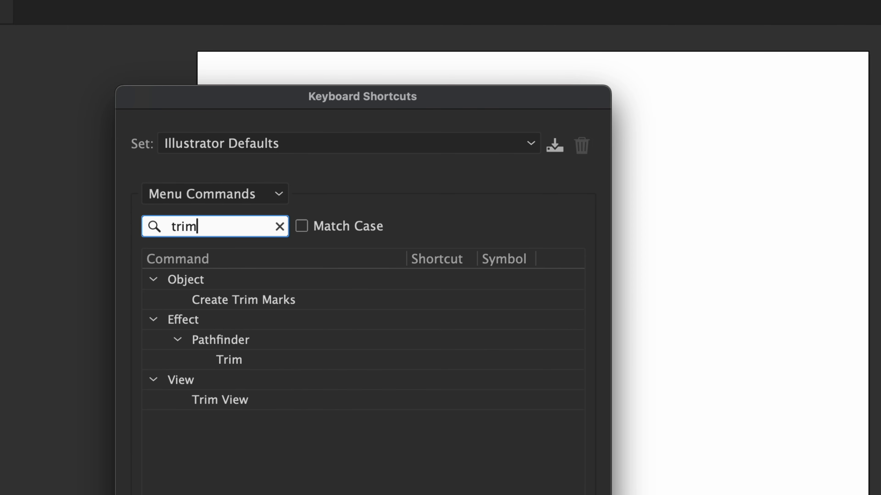
Assign the grave accent (`) as the shortcut for Trim View and save the keyset as "Trim View".
{"action": "left_click", "coordinate": [214, 401]}
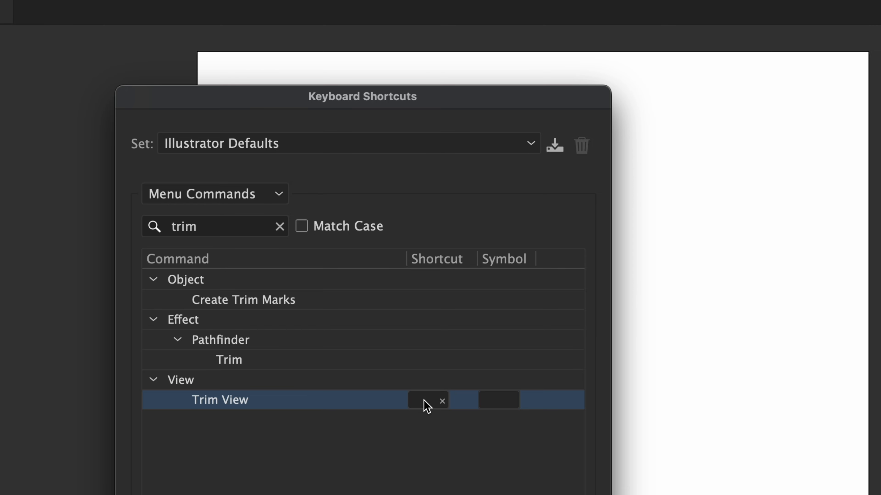
{"action": "left_click", "coordinate": [427, 406]}
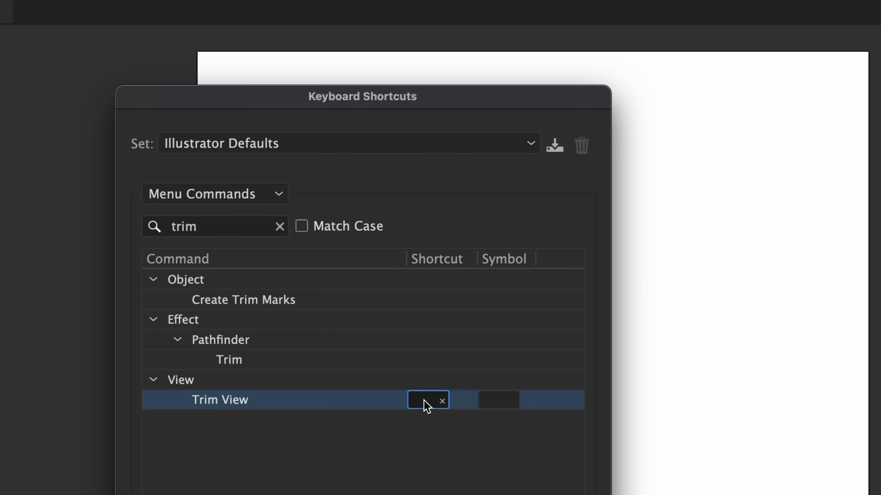
{"action": "key", "text": "grave"}
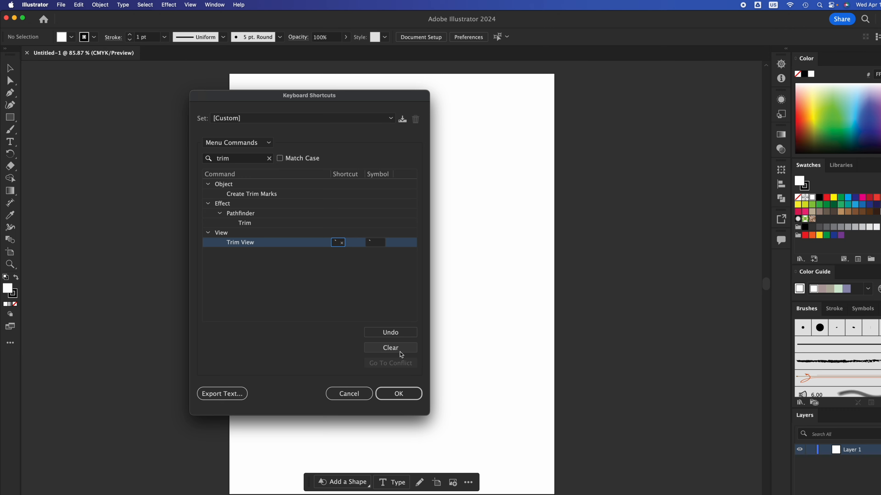
{"action": "left_click", "coordinate": [403, 396]}
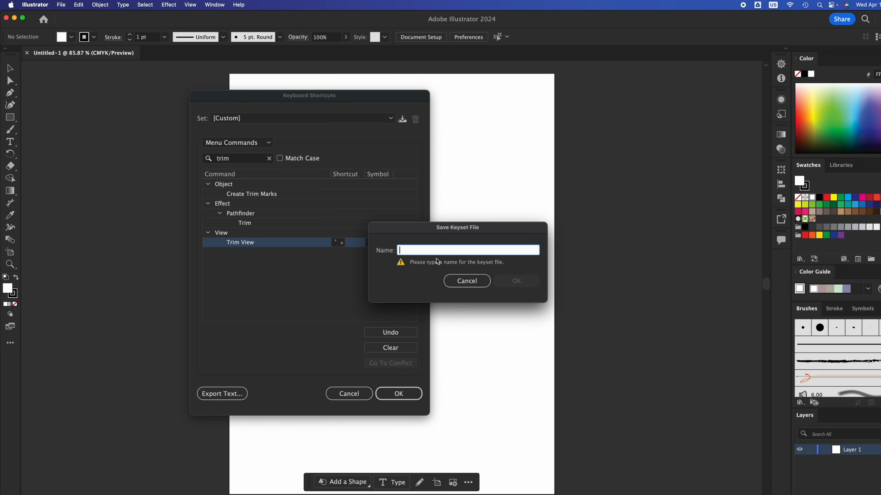
{"action": "type", "text": "Trim View"}
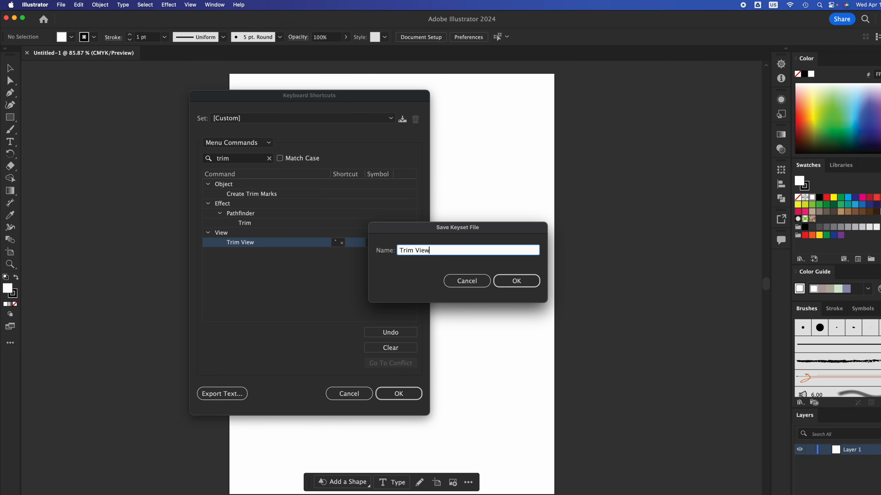
{"action": "key", "text": "Return"}
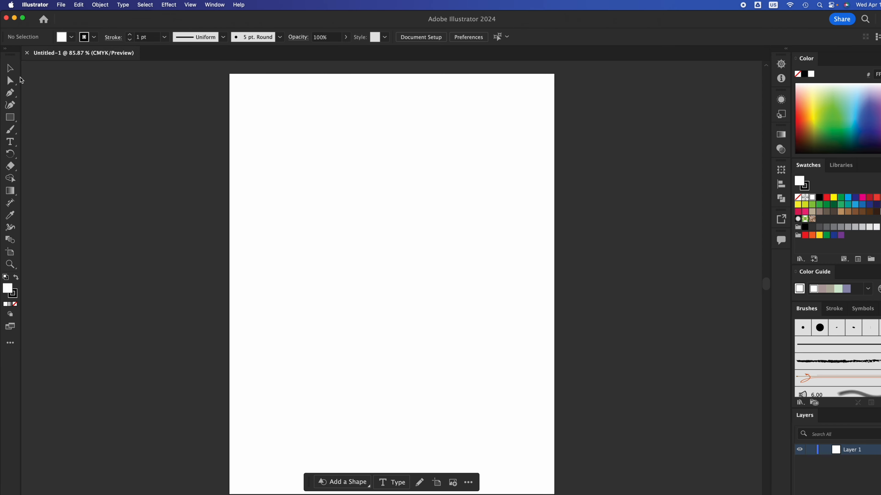
Draw a rectangle about 562 by 334 pt overlapping the artboard's left edge and fill it with magenta EC008C.
{"action": "left_click", "coordinate": [11, 120]}
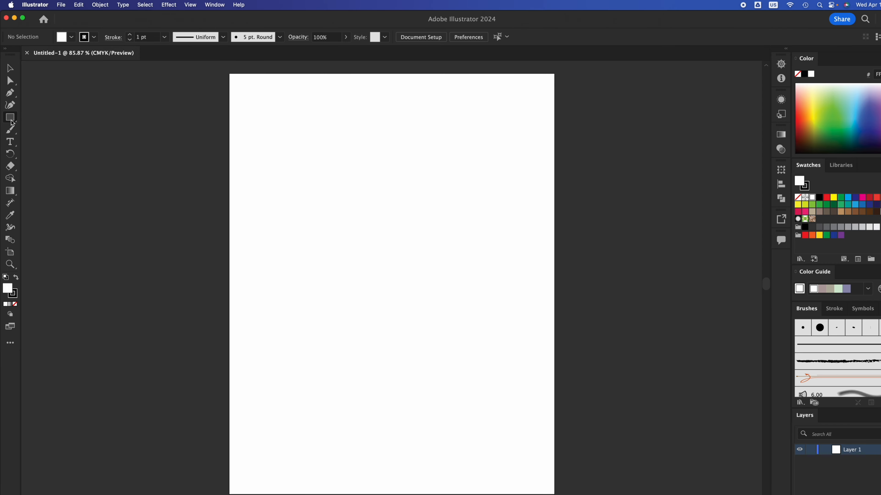
{"action": "key", "text": "v"}
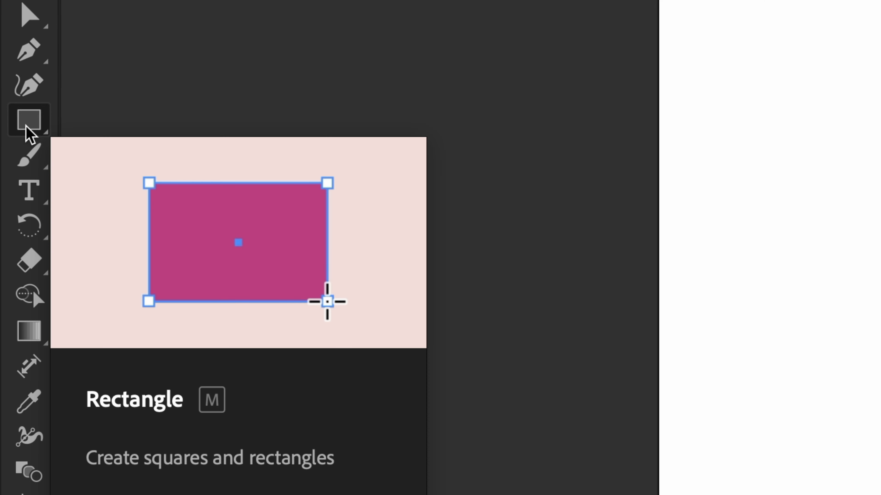
{"action": "left_click", "coordinate": [36, 133]}
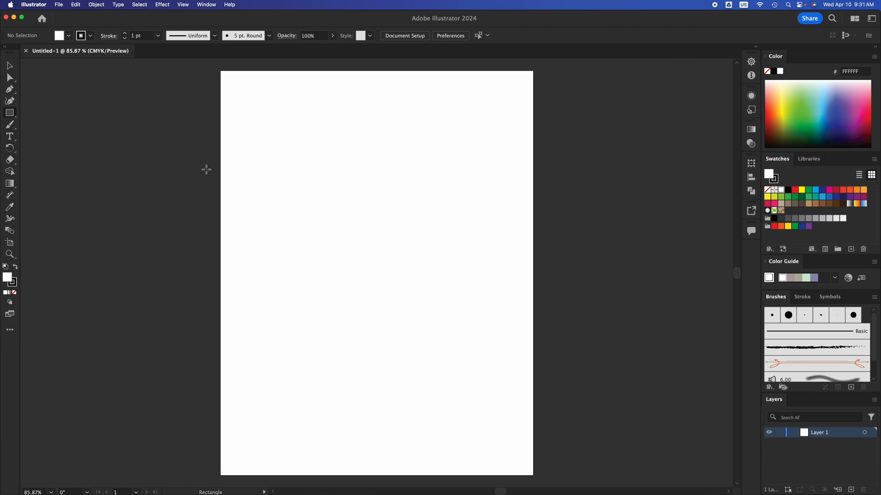
{"action": "left_click_drag", "start_coordinate": [151, 169], "coordinate": [438, 339]}
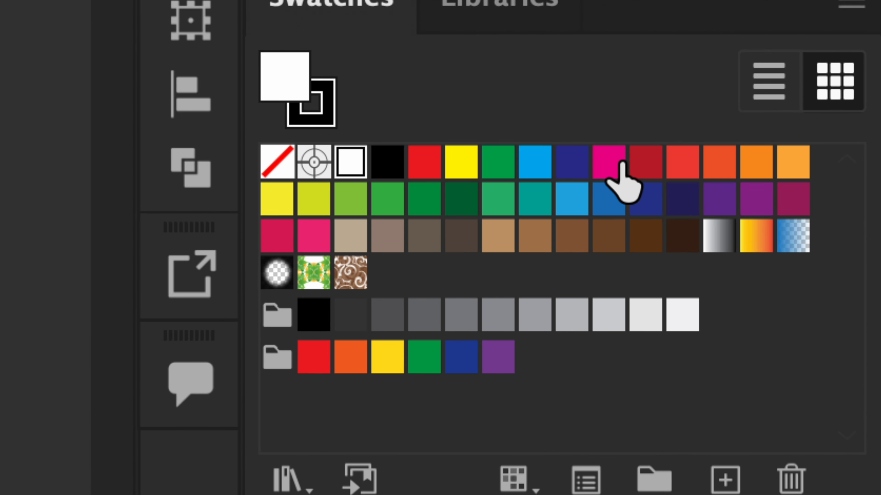
{"action": "left_click", "coordinate": [785, 184]}
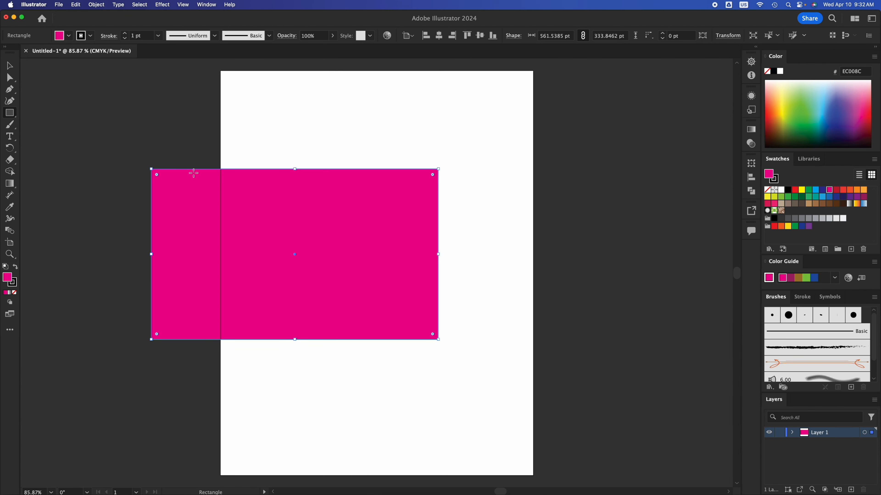
Move the magenta rectangle farther left and slightly up so more of it extends past the artboard, and deselect it.
{"action": "left_click", "coordinate": [9, 65]}
{"action": "left_click_drag", "start_coordinate": [326, 228], "coordinate": [294, 222]}
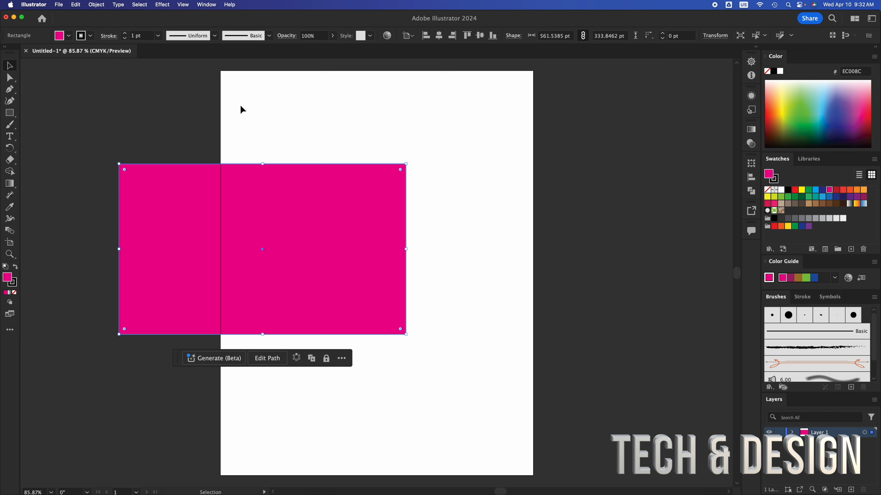
{"action": "left_click", "coordinate": [257, 98]}
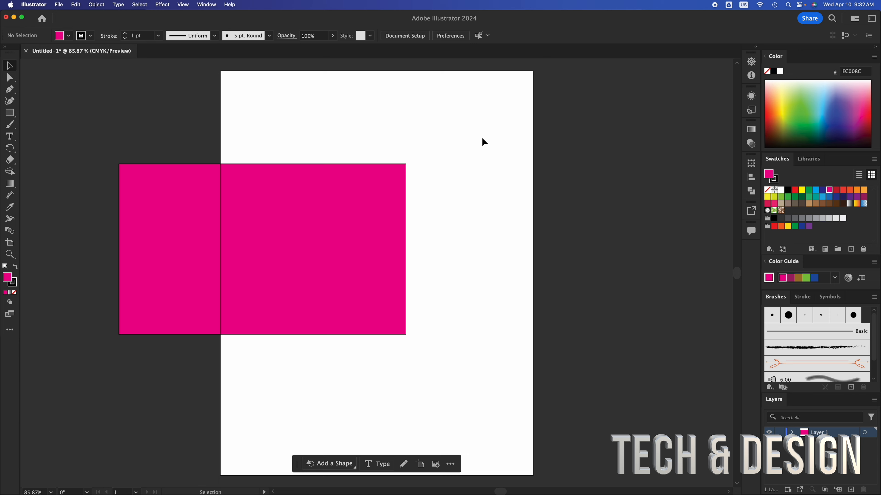
Turn Trim View on and off twice to compare the artwork cropped to the artboard with the full artwork.
{"action": "key", "text": "super+shift+k"}
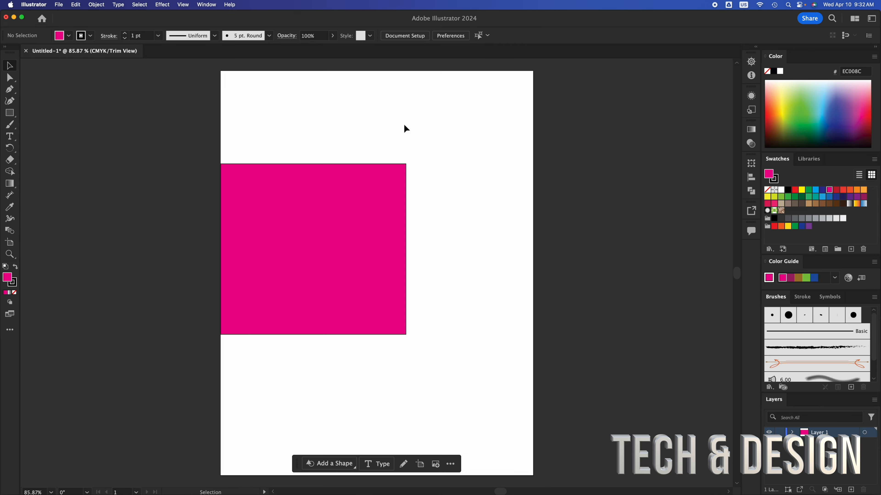
{"action": "key", "text": "super+shift+k"}
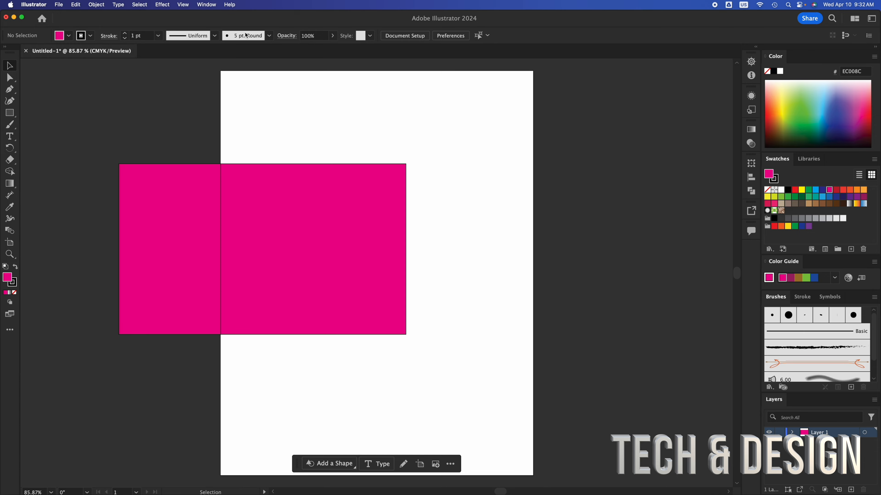
{"action": "left_click", "coordinate": [189, 5]}
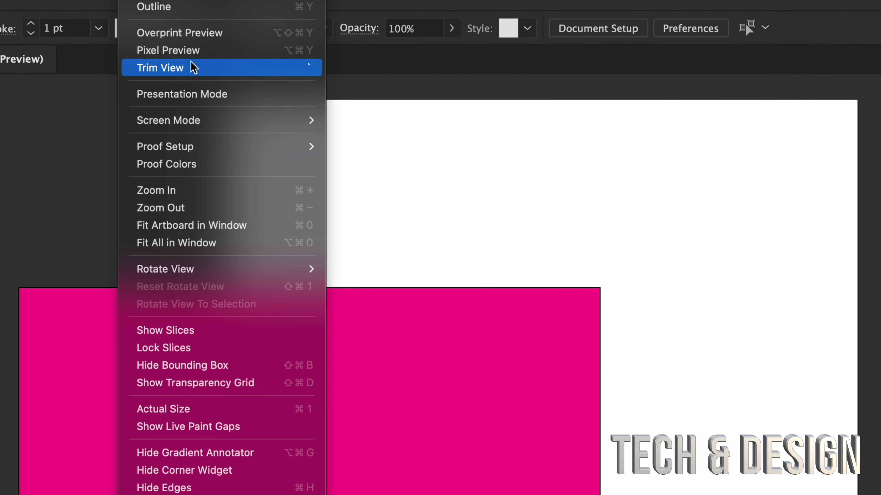
{"action": "left_click", "coordinate": [193, 67]}
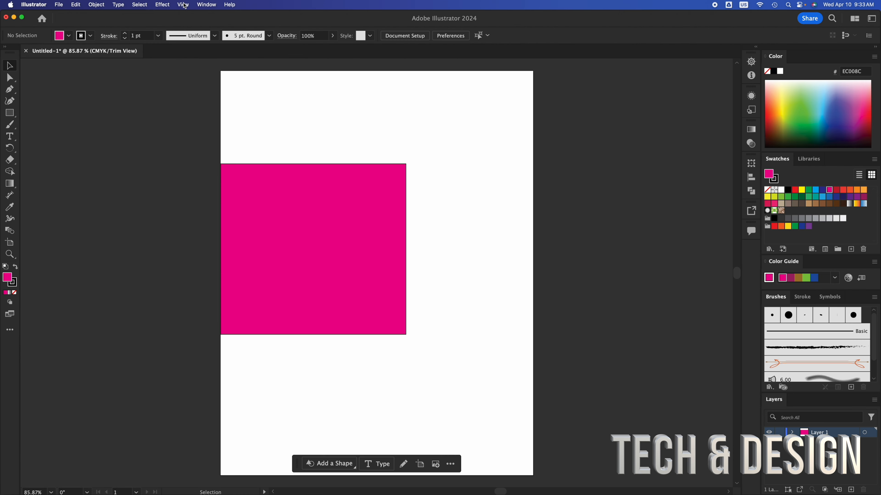
{"action": "left_click", "coordinate": [183, 5]}
{"action": "left_click", "coordinate": [194, 60]}
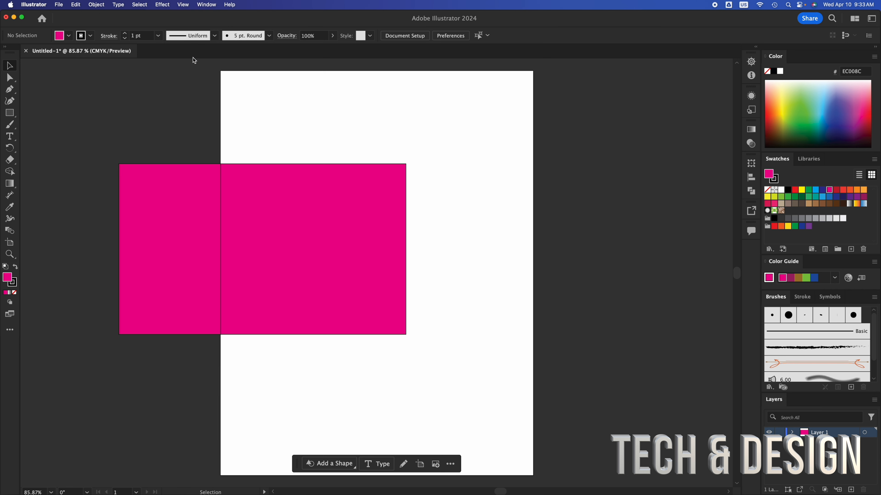
Toggle Trim View repeatedly, ending with the part of the rectangle outside the artboard shown.
{"action": "key", "text": "super+shift+t"}
{"action": "key", "text": "super+shift+t"}
{"action": "key", "text": "super+shift+t"}
{"action": "key", "text": "super+shift+t"}
{"action": "key", "text": "super+shift+t"}
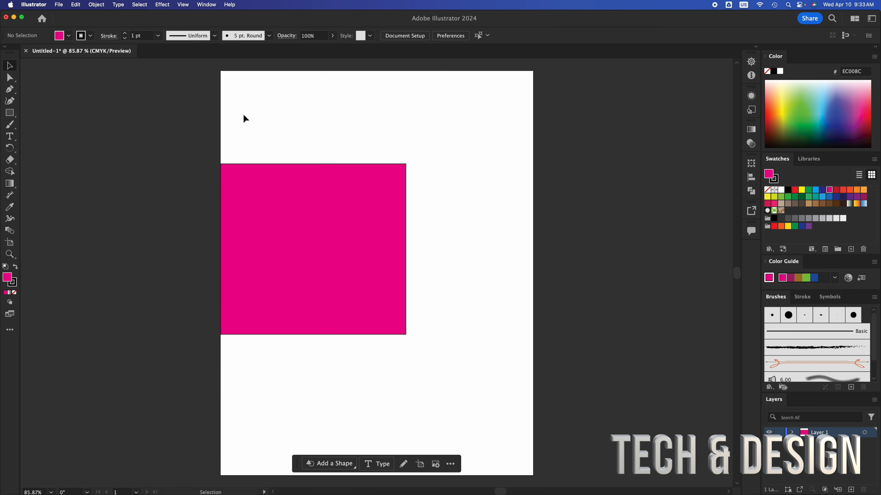
{"action": "key", "text": "super+shift+t"}
{"action": "key", "text": "super+shift+t"}
{"action": "key", "text": "super+shift+t"}
{"action": "key", "text": "super+shift+t"}
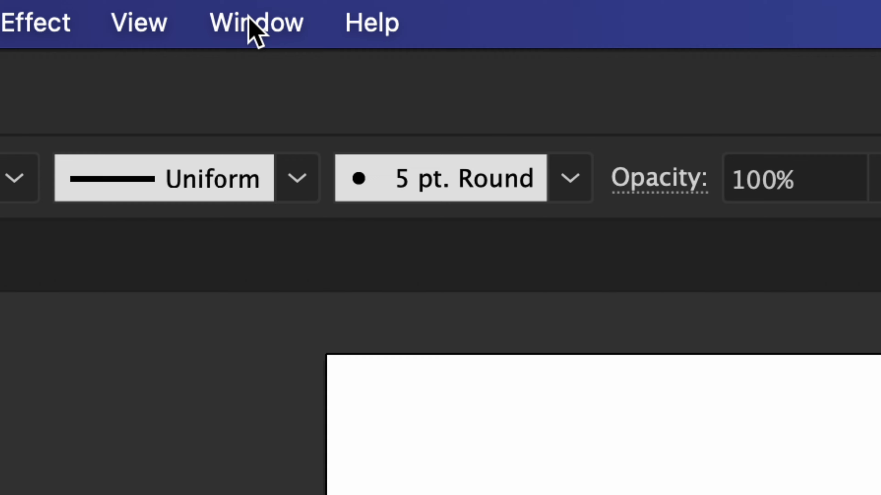
Switch to the Essentials Classic workspace and move the magenta rectangle up by about 67 pt.
{"action": "left_click", "coordinate": [252, 28]}
{"action": "mouse_move", "coordinate": [314, 240]}
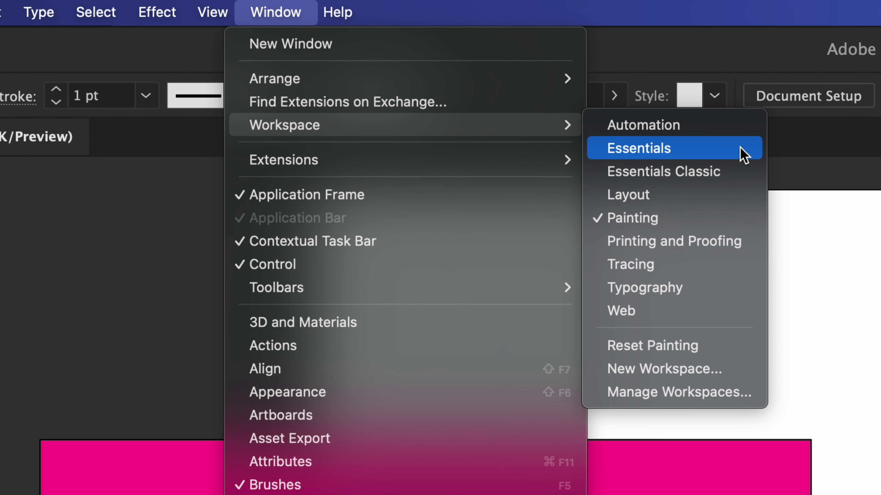
{"action": "left_click", "coordinate": [675, 166]}
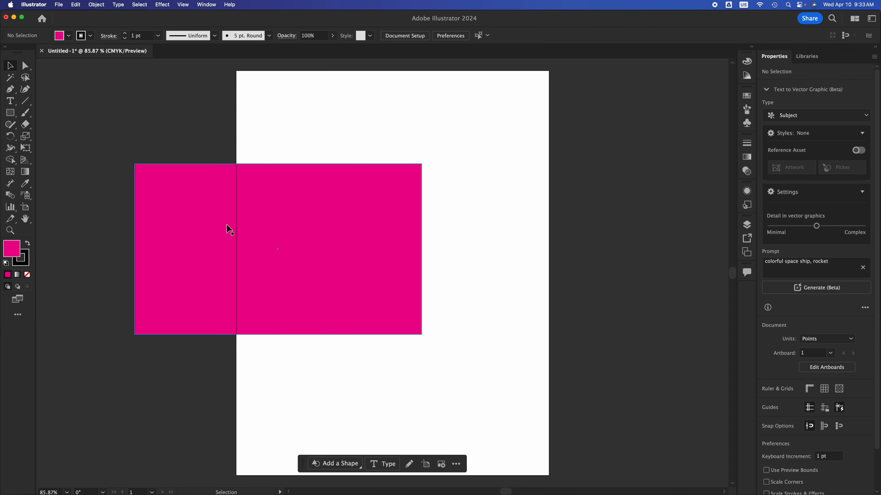
{"action": "left_click", "coordinate": [202, 254]}
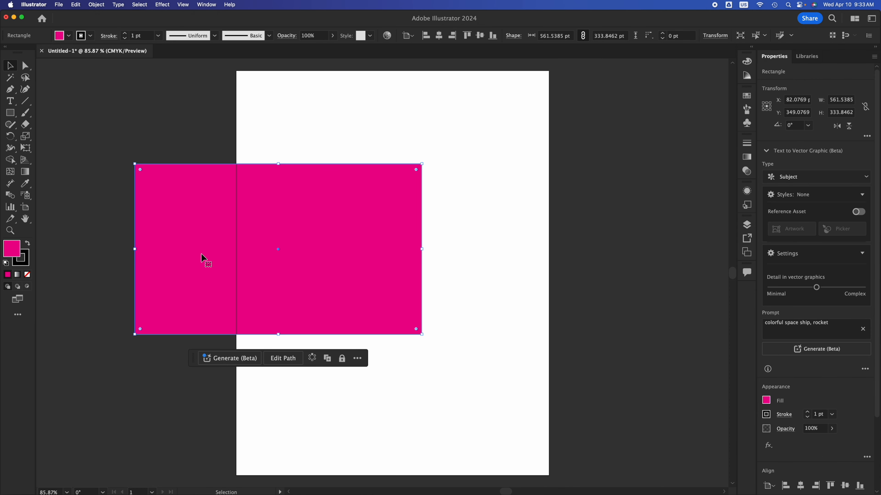
{"action": "left_click_drag", "start_coordinate": [202, 254], "coordinate": [247, 212]}
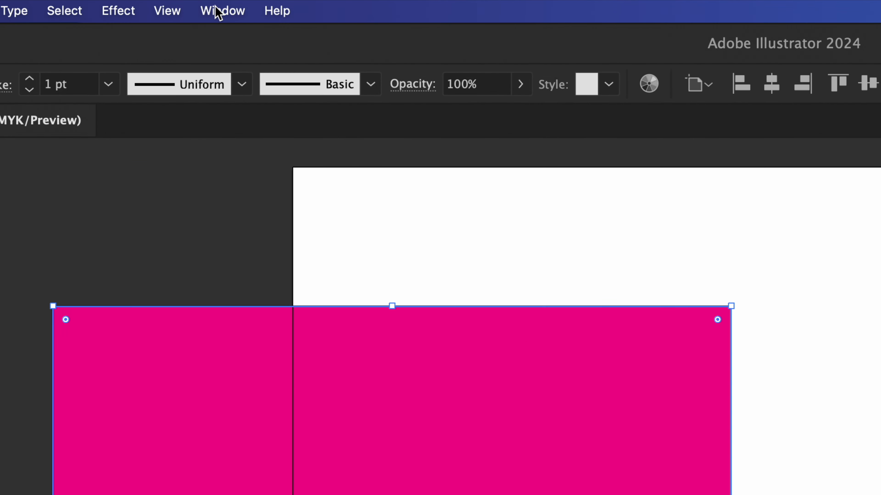
Switch the workspace to Painting and back to Essentials Classic to compare the two layouts.
{"action": "left_click", "coordinate": [213, 8]}
{"action": "mouse_move", "coordinate": [361, 98]}
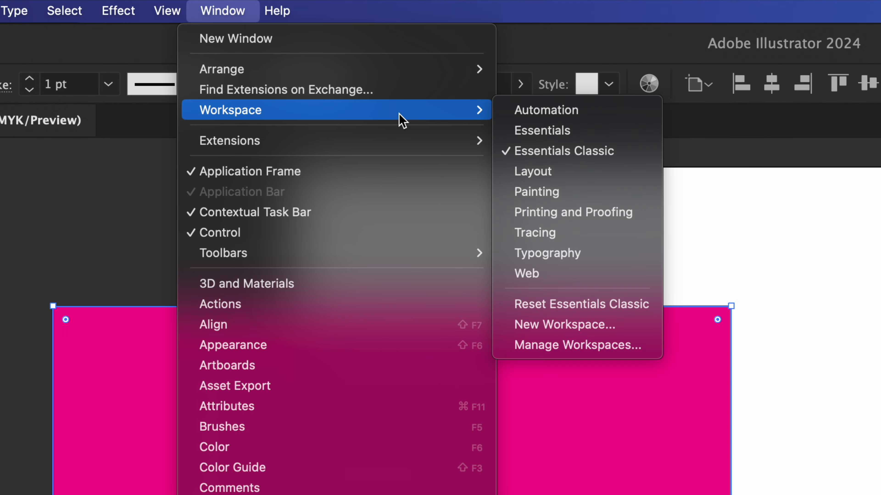
{"action": "left_click", "coordinate": [565, 198]}
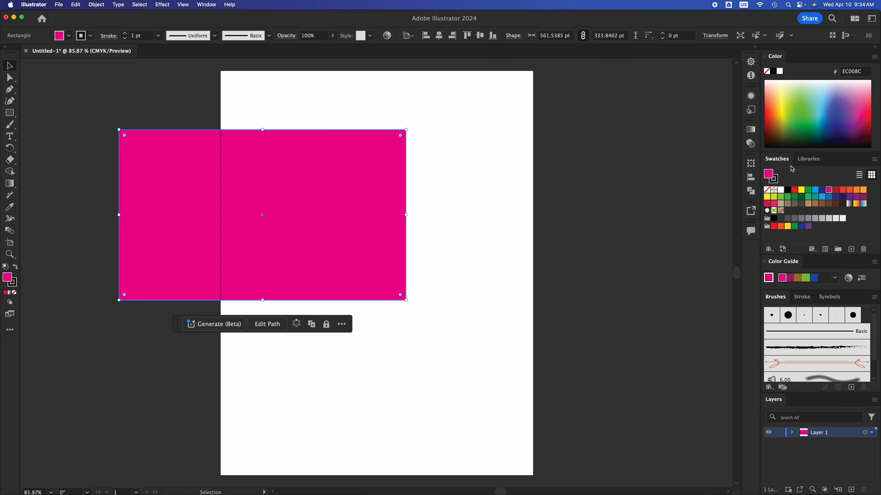
{"action": "left_click", "coordinate": [207, 5]}
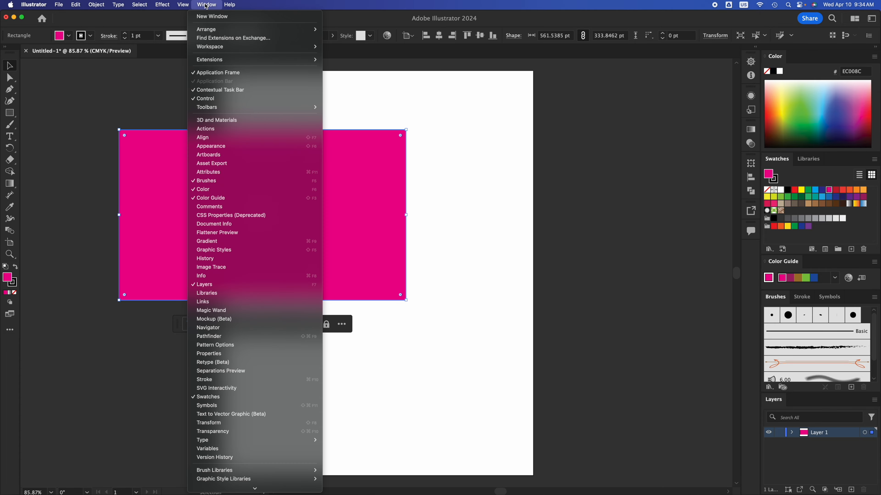
{"action": "mouse_move", "coordinate": [239, 48]}
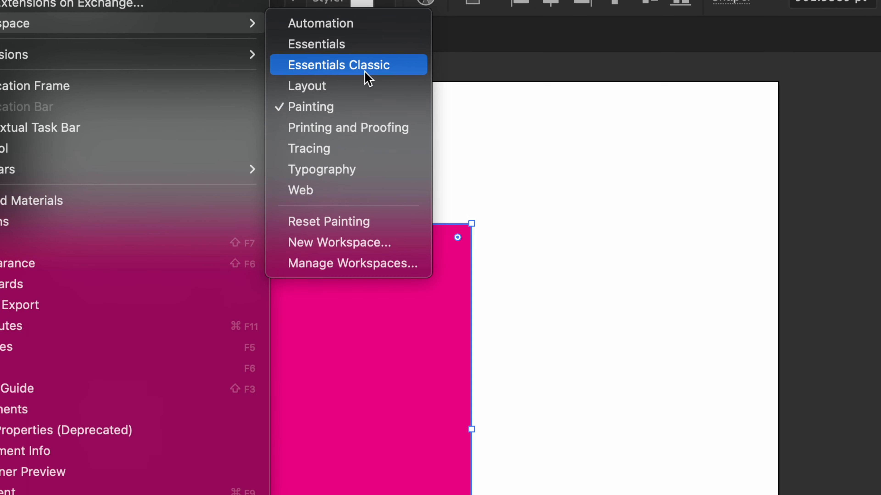
{"action": "left_click", "coordinate": [365, 69]}
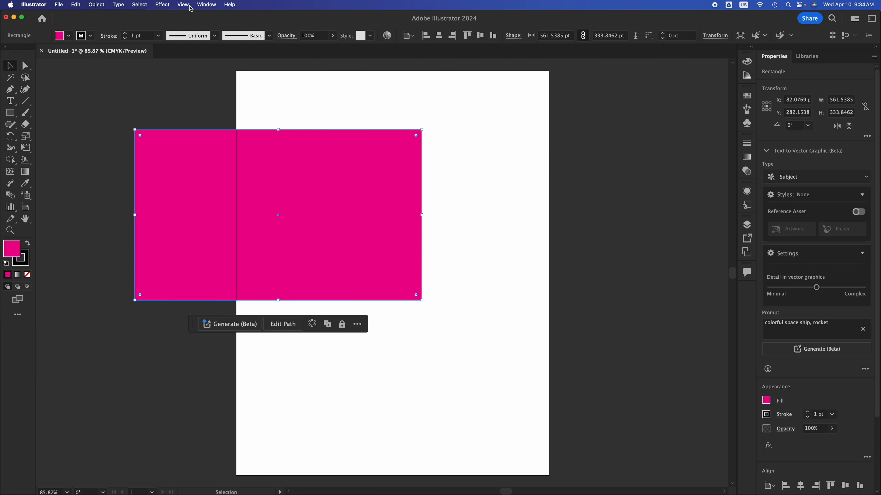
Switch the workspace to Essentials and back to Essentials Classic to compare their tools and panels.
{"action": "left_click", "coordinate": [184, 5]}
{"action": "mouse_move", "coordinate": [206, 5]}
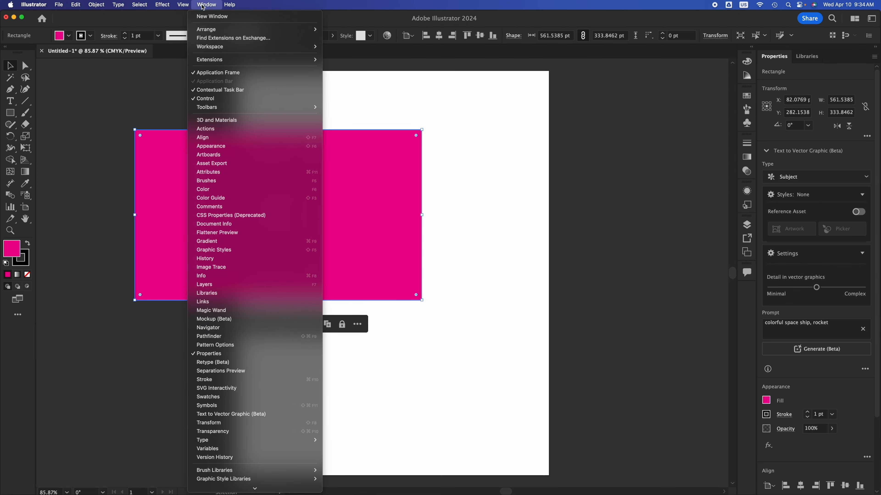
{"action": "mouse_move", "coordinate": [262, 48]}
{"action": "left_click", "coordinate": [343, 56]}
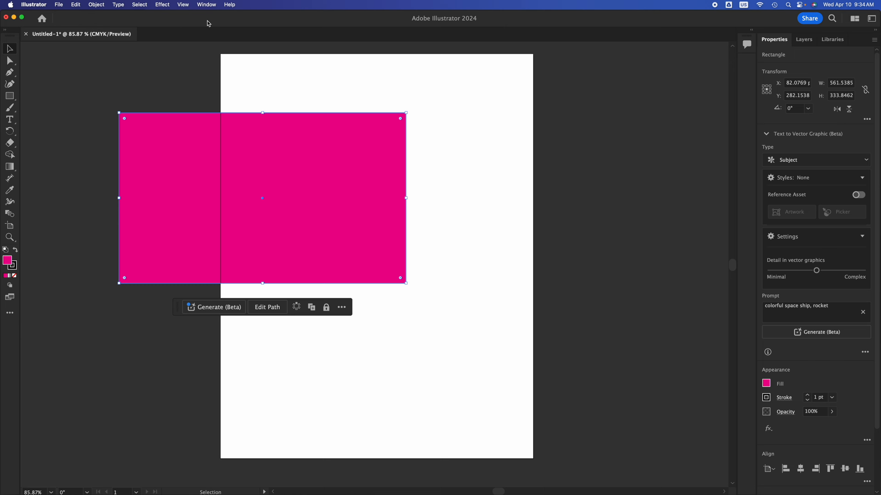
{"action": "left_click", "coordinate": [183, 5]}
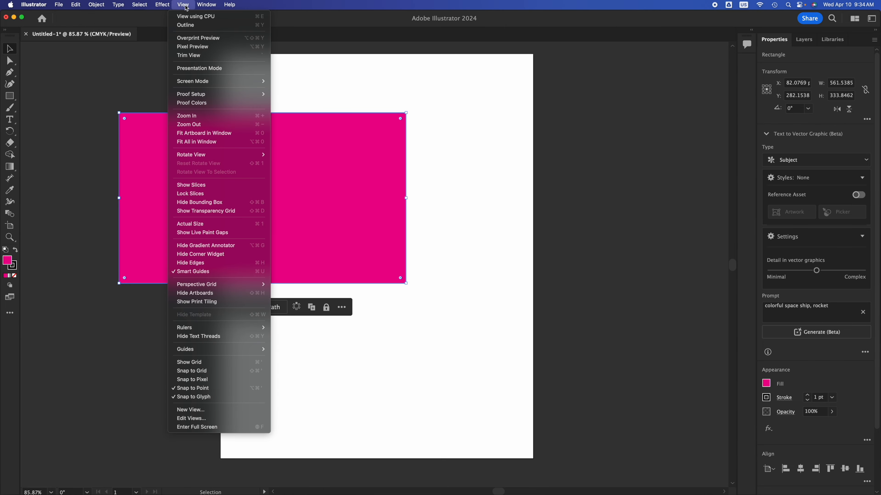
{"action": "mouse_move", "coordinate": [207, 4]}
{"action": "mouse_move", "coordinate": [255, 47]}
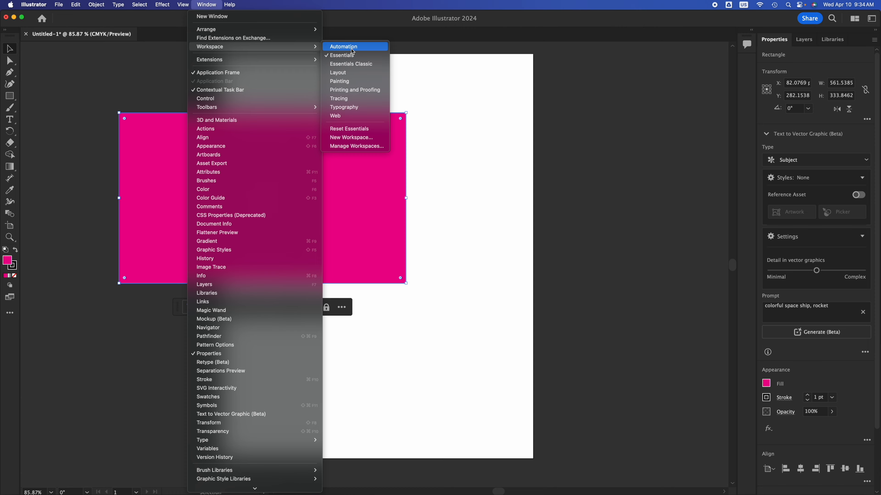
{"action": "left_click", "coordinate": [370, 64]}
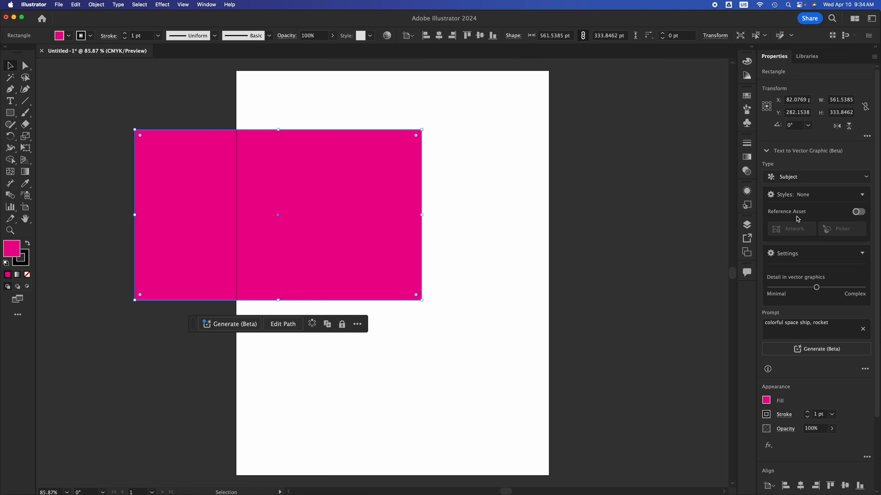
Show the Swatches panel from the collapsed panel dock and collapse it again.
{"action": "left_click", "coordinate": [207, 5]}
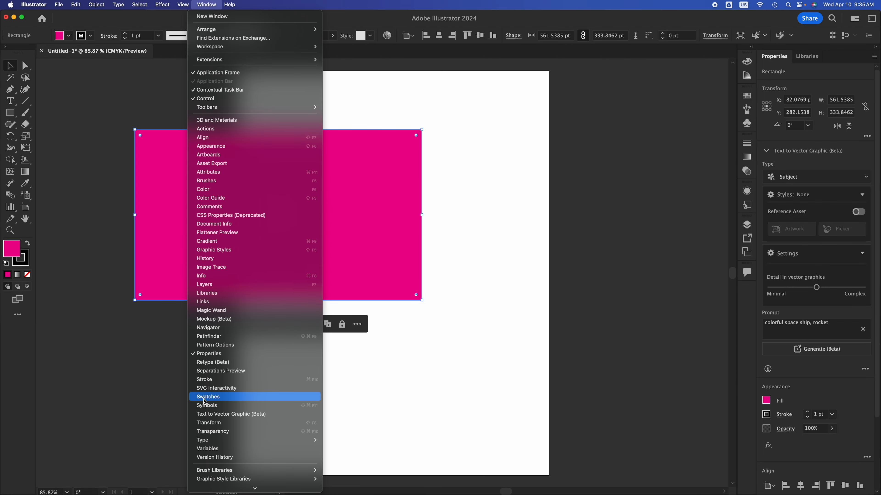
{"action": "left_click", "coordinate": [642, 211]}
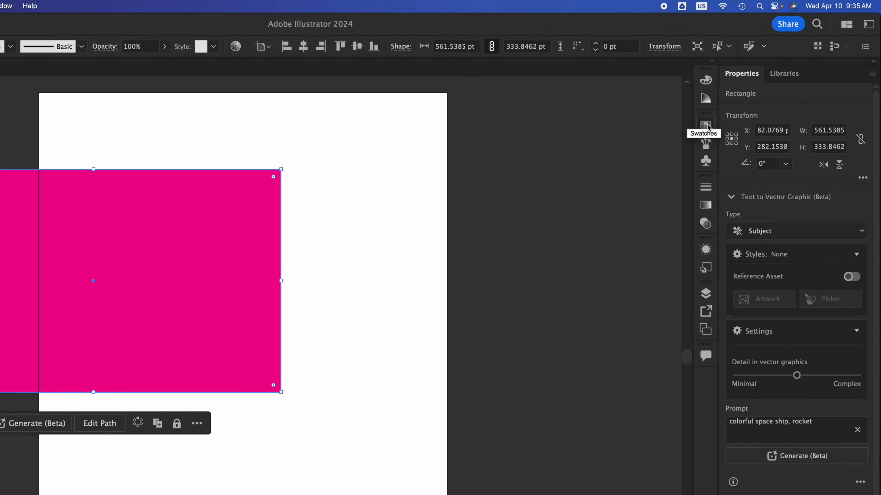
{"action": "left_click", "coordinate": [368, 222]}
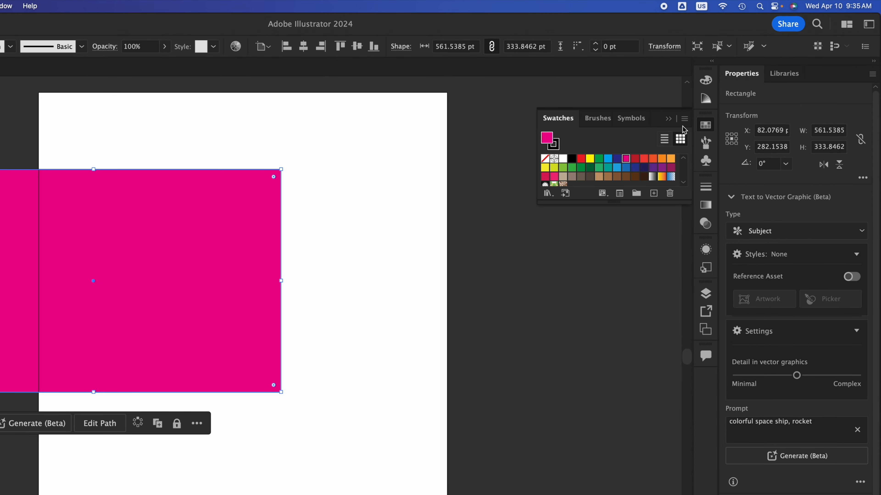
{"action": "left_click", "coordinate": [709, 129]}
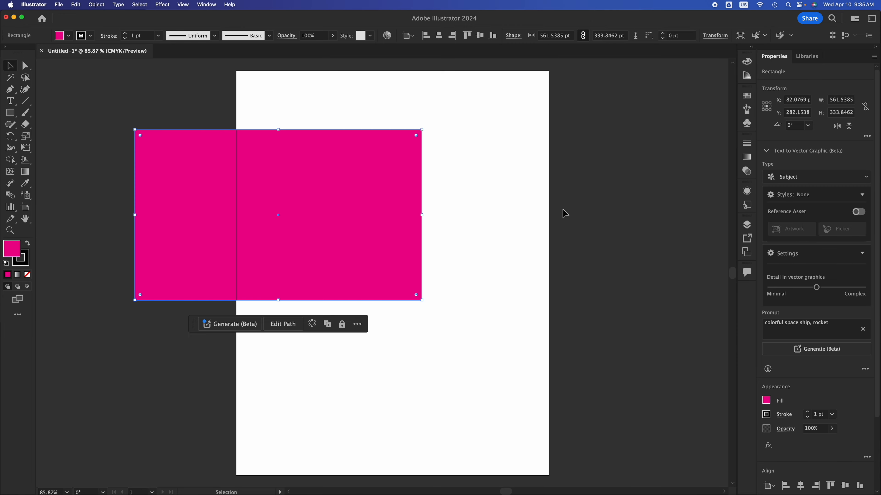
Deselect the rectangle and compare the Typography workspace with Essentials Classic, ending in Essentials Classic.
{"action": "left_click", "coordinate": [426, 100]}
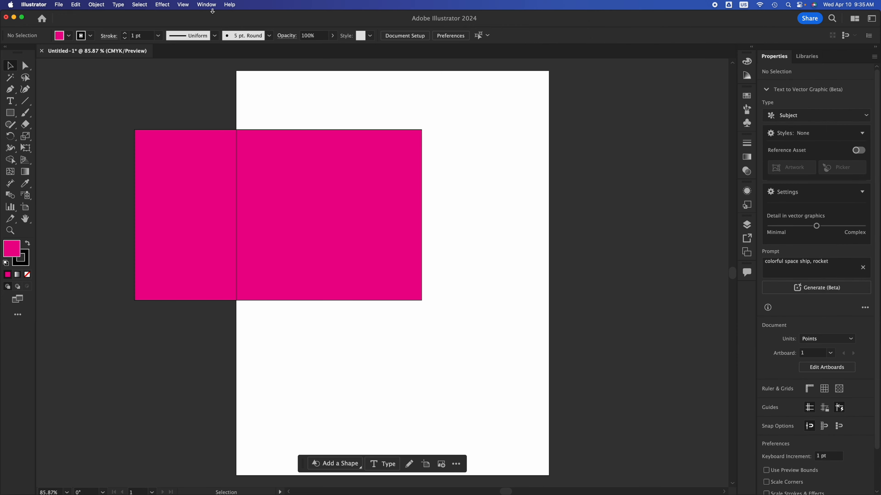
{"action": "left_click", "coordinate": [207, 5]}
{"action": "mouse_move", "coordinate": [277, 47]}
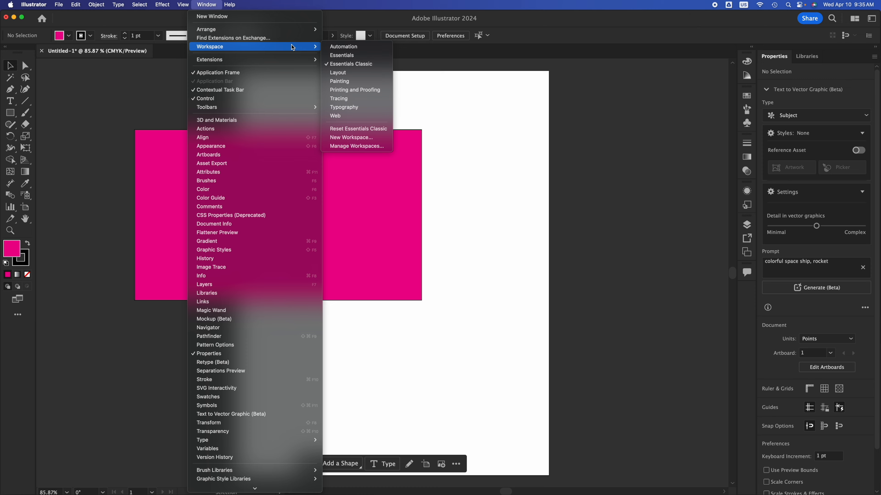
{"action": "left_click", "coordinate": [342, 106]}
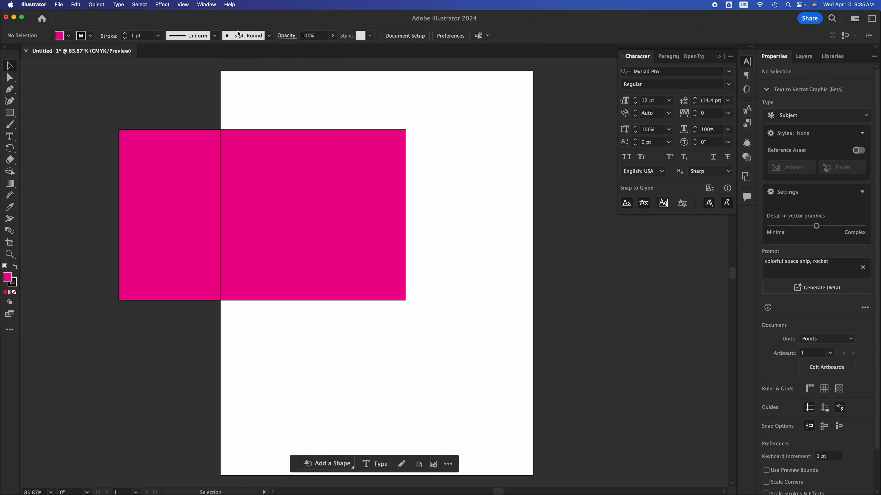
{"action": "left_click", "coordinate": [206, 5]}
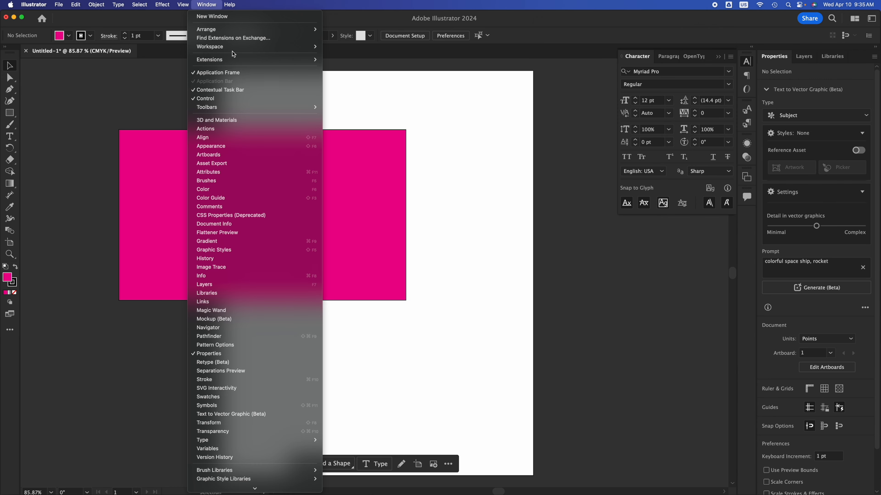
{"action": "mouse_move", "coordinate": [236, 46]}
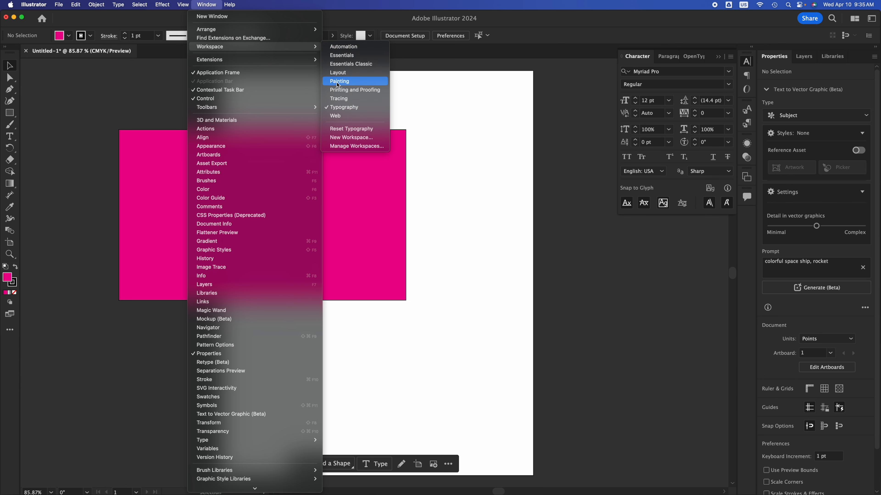
{"action": "left_click", "coordinate": [360, 68]}
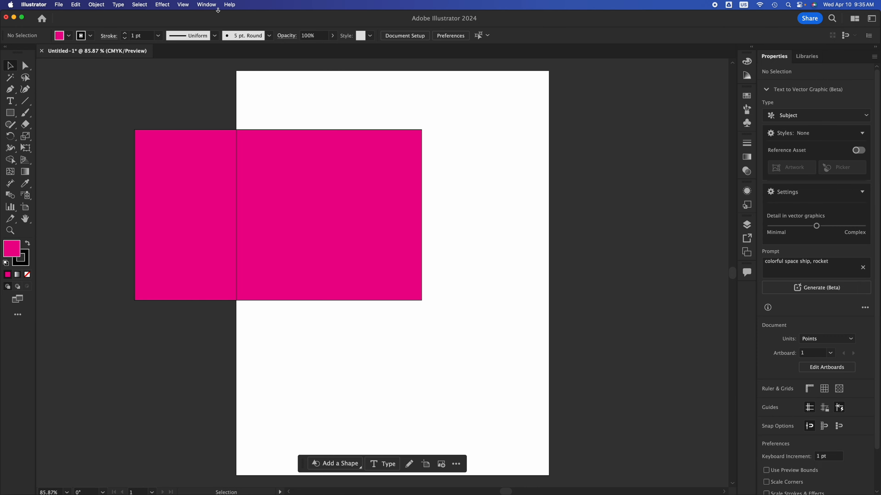
View the list of available workspaces in the workspace switcher and close it without choosing another one.
{"action": "left_click", "coordinate": [212, 5]}
{"action": "mouse_move", "coordinate": [230, 5]}
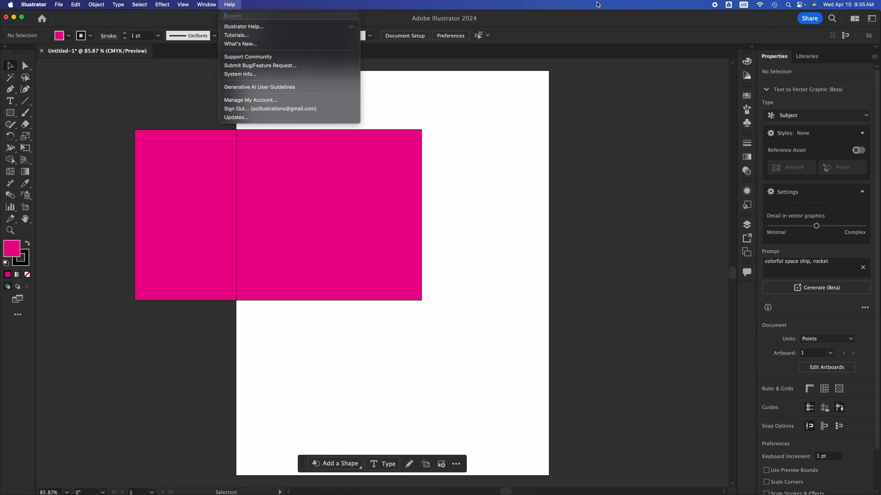
{"action": "left_click", "coordinate": [613, 19]}
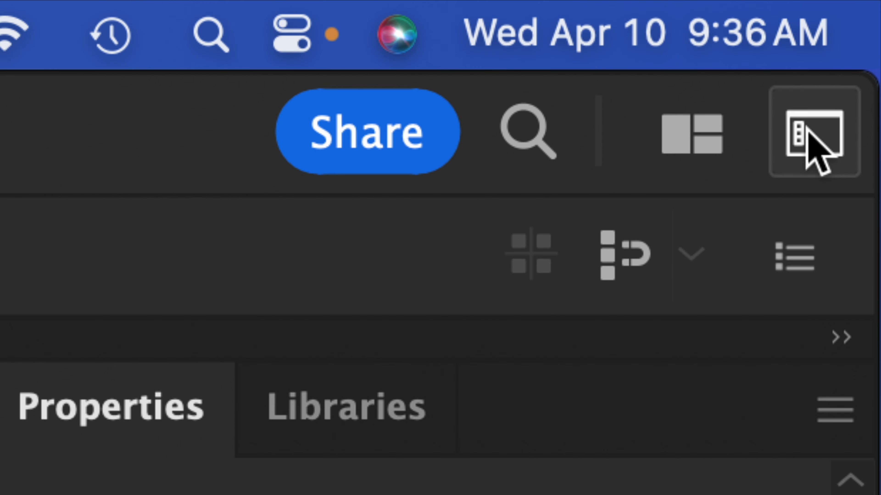
{"action": "left_click", "coordinate": [801, 136]}
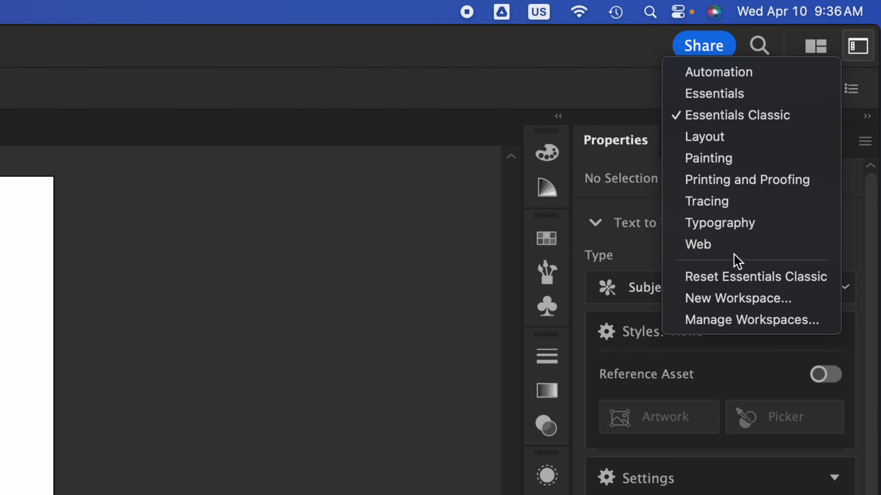
{"action": "left_click", "coordinate": [564, 74]}
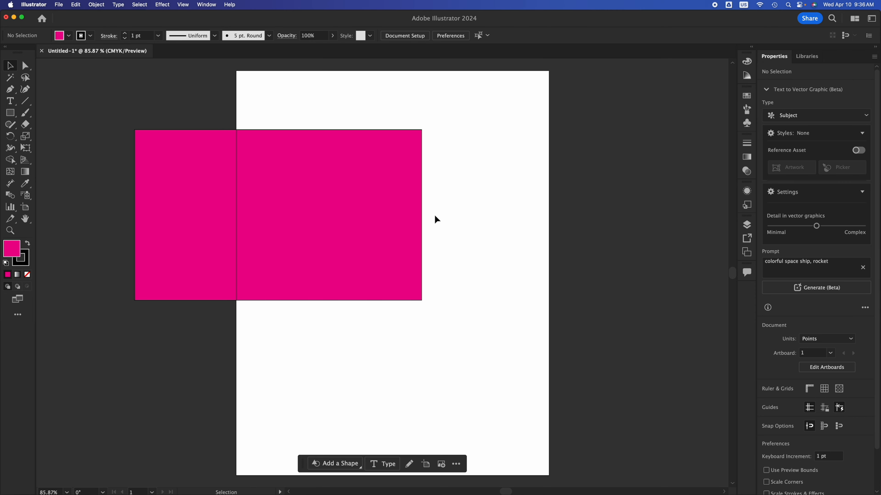
Use the Artboard tool to resize the artboard to about 791 × 464 pt landscape, and shrink it further from its upper right corner.
{"action": "left_click", "coordinate": [390, 234]}
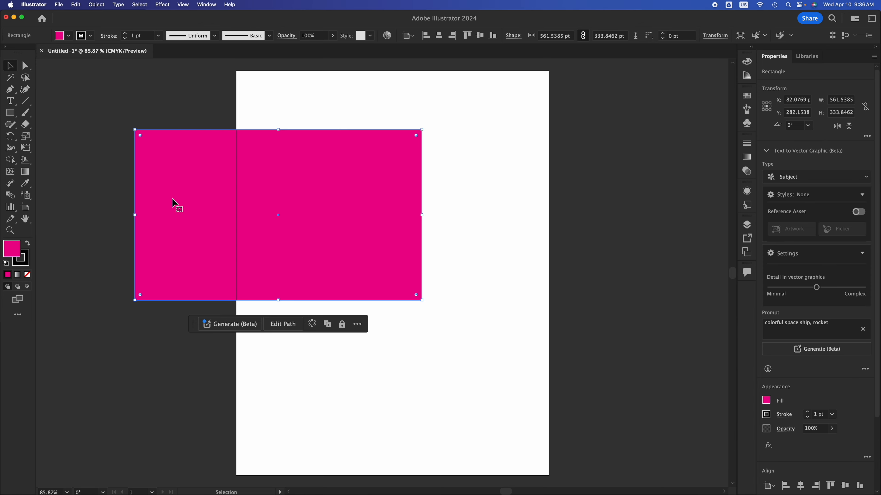
{"action": "left_click", "coordinate": [300, 89]}
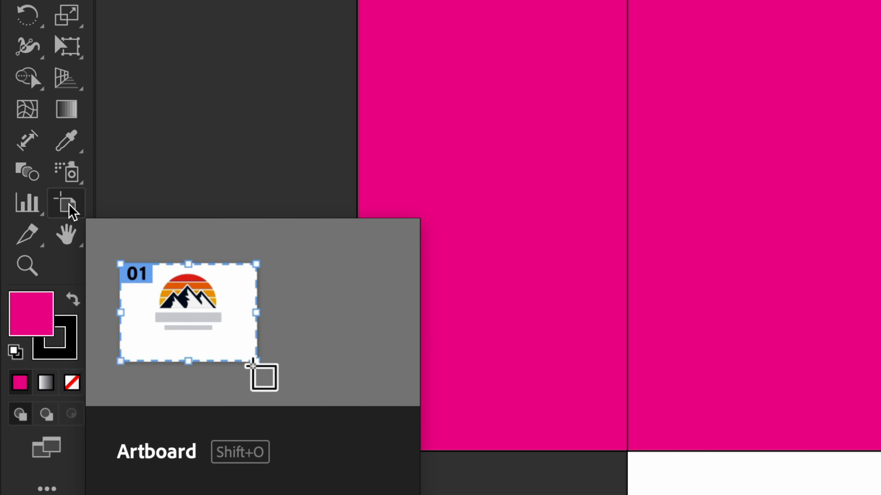
{"action": "left_click", "coordinate": [69, 205]}
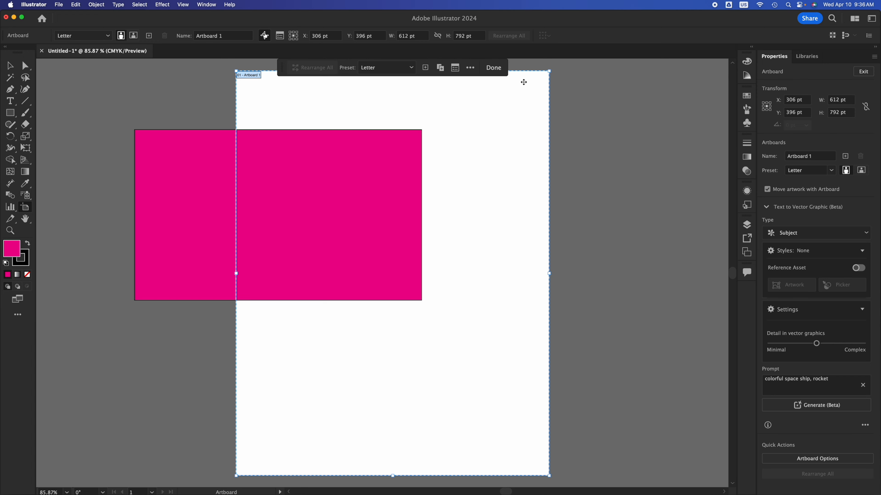
{"action": "left_click_drag", "start_coordinate": [549, 72], "coordinate": [641, 239]}
{"action": "left_click_drag", "start_coordinate": [482, 324], "coordinate": [372, 233]}
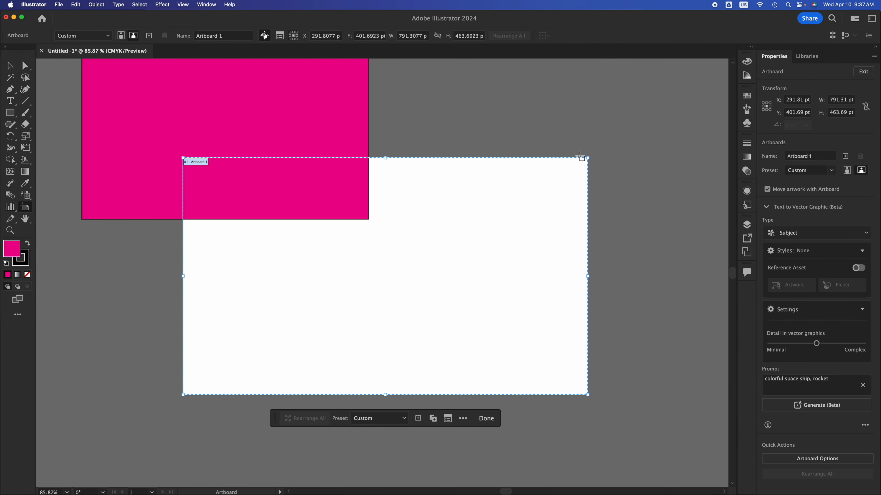
{"action": "left_click_drag", "start_coordinate": [588, 158], "coordinate": [525, 188]}
{"action": "left_click_drag", "start_coordinate": [444, 248], "coordinate": [366, 238]}
Draw three more artboards: about 484 × 404 pt beside the first, and about 136 × 112 pt and 142 × 134 pt above them.
{"action": "left_click_drag", "start_coordinate": [460, 180], "coordinate": [708, 385]}
{"action": "left_click_drag", "start_coordinate": [393, 93], "coordinate": [462, 150]}
{"action": "left_click_drag", "start_coordinate": [500, 90], "coordinate": [574, 158]}
{"action": "left_click", "coordinate": [11, 65]}
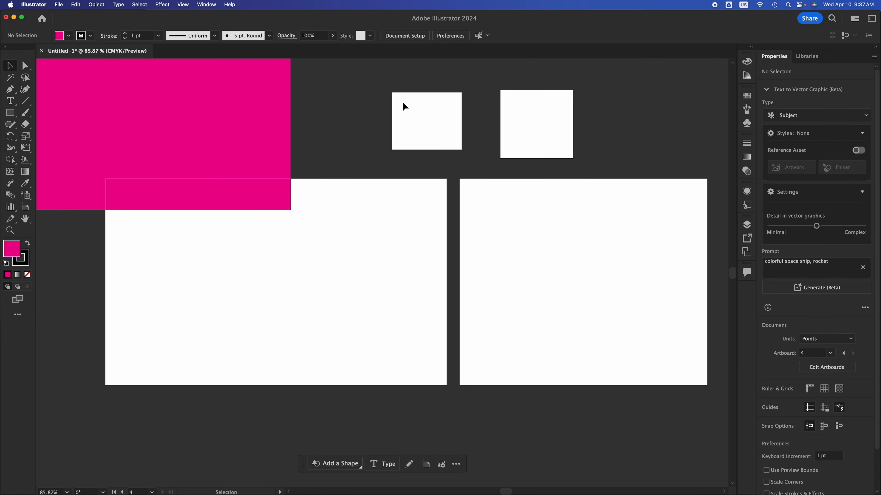
Delete the two small artboards above the large ones and return to the Selection tool.
{"action": "left_click", "coordinate": [184, 157]}
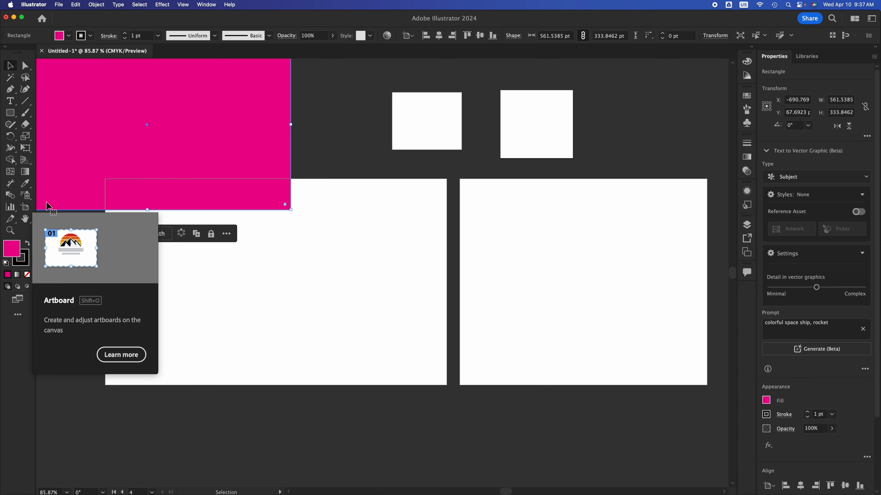
{"action": "left_click", "coordinate": [25, 208]}
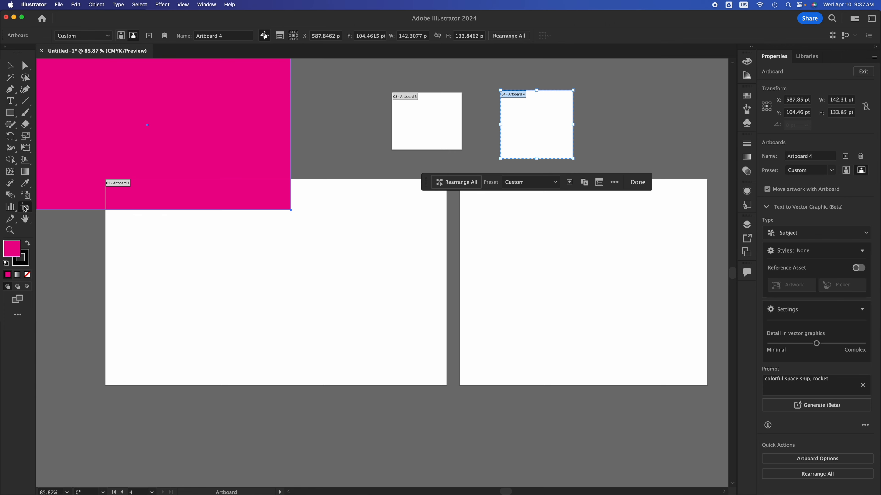
{"action": "left_click", "coordinate": [419, 122]}
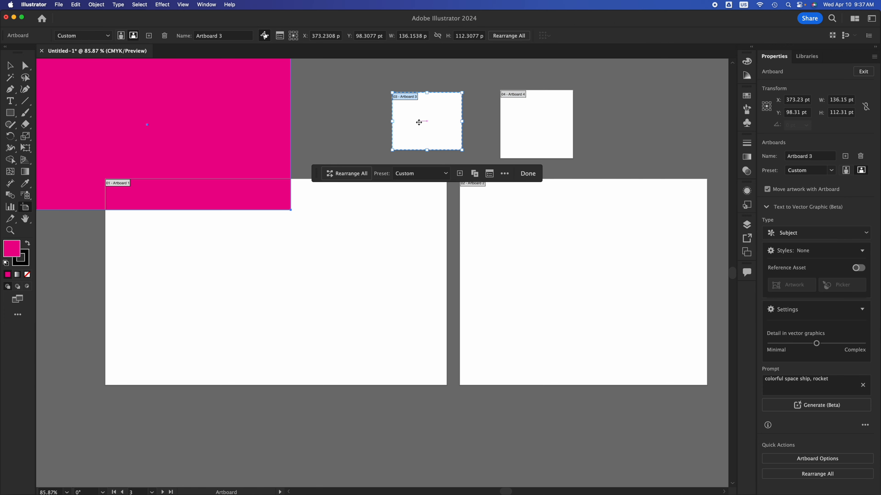
{"action": "key", "text": "Delete"}
{"action": "left_click", "coordinate": [526, 118]}
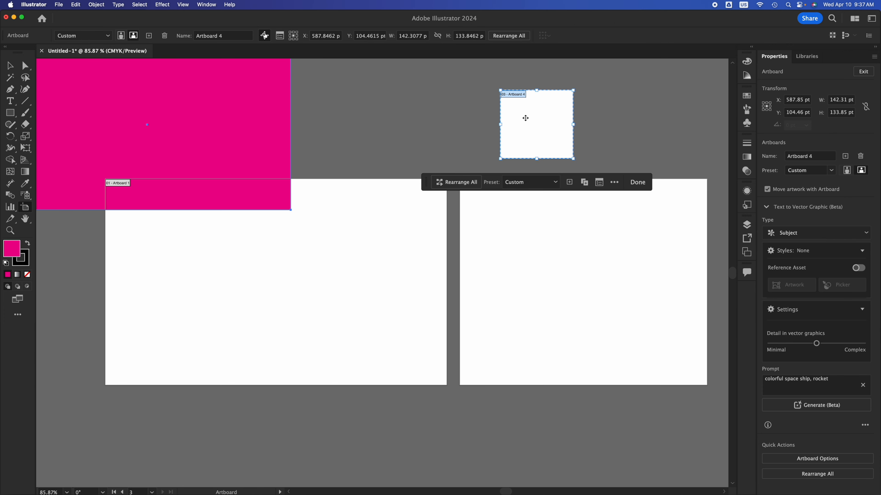
{"action": "key", "text": "Delete"}
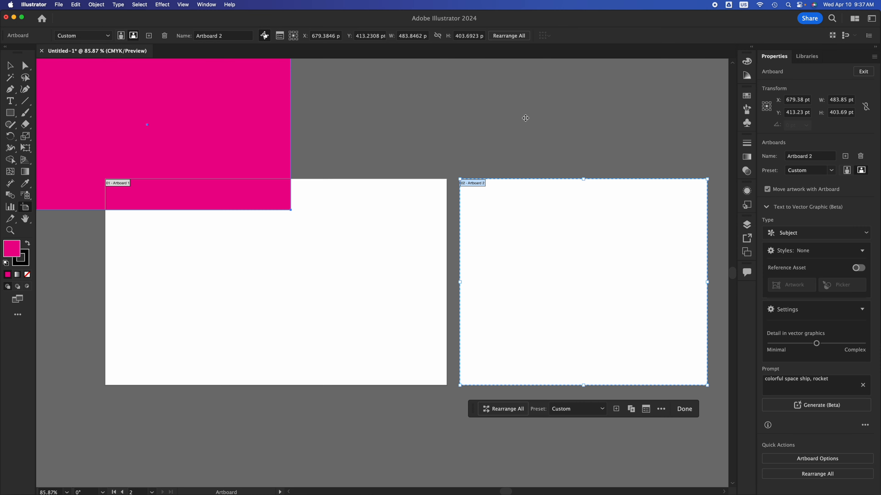
{"action": "left_click", "coordinate": [10, 65]}
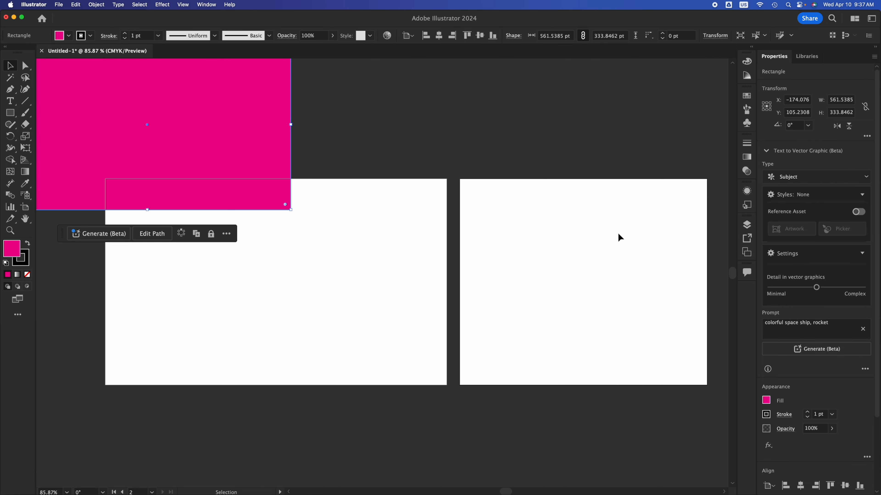
Move the magenta rectangle fully inside the first artboard, roughly centered.
{"action": "scroll", "coordinate": [618, 234], "scroll_direction": "right", "scroll_amount": 2}
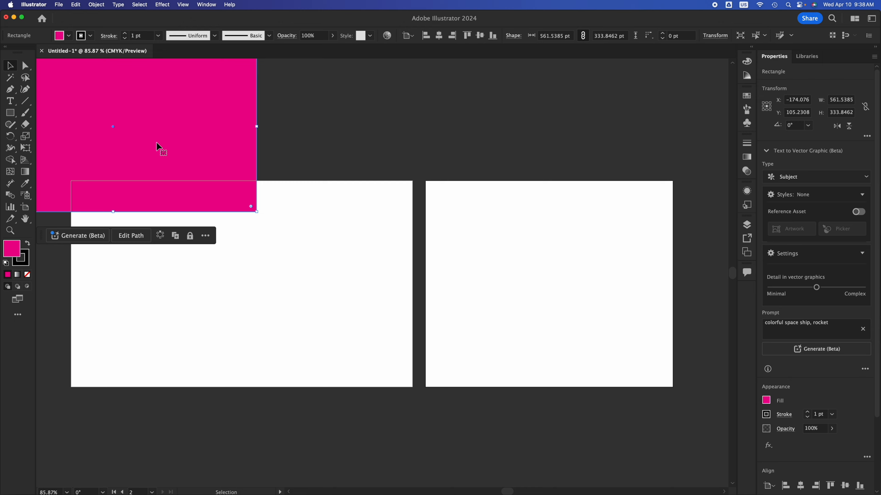
{"action": "left_click_drag", "start_coordinate": [151, 138], "coordinate": [284, 289]}
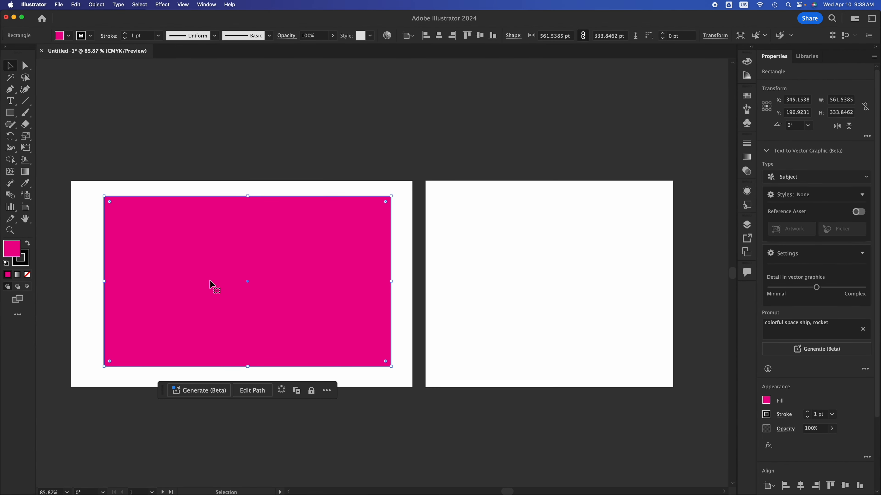
{"action": "mouse_move", "coordinate": [235, 291]}
{"action": "left_mouse_down"}
{"action": "mouse_move", "coordinate": [243, 283]}
{"action": "mouse_move", "coordinate": [240, 292]}
{"action": "left_mouse_up"}
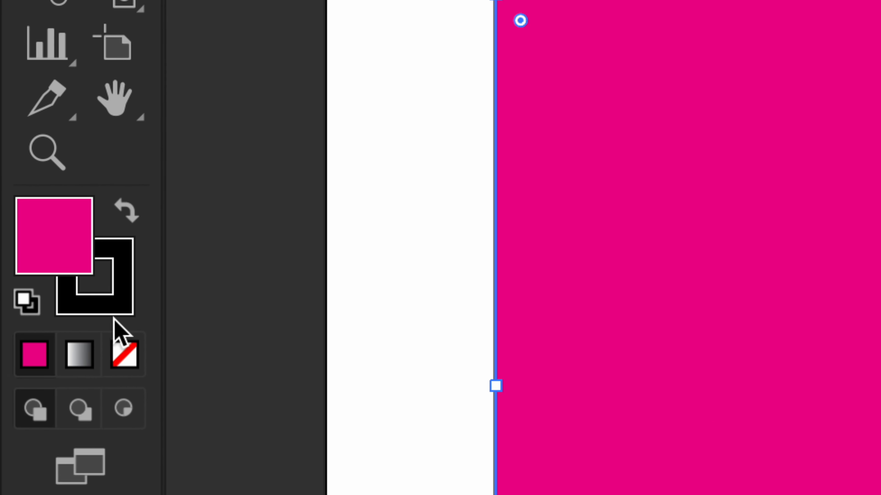
Remove the stroke from the magenta rectangle, make the fill active again, and deselect the rectangle.
{"action": "double_click", "coordinate": [104, 305]}
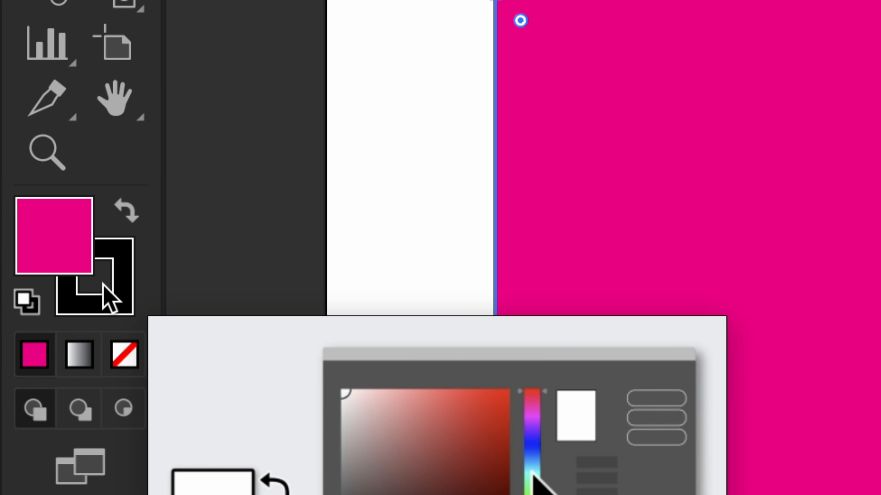
{"action": "left_click", "coordinate": [114, 311]}
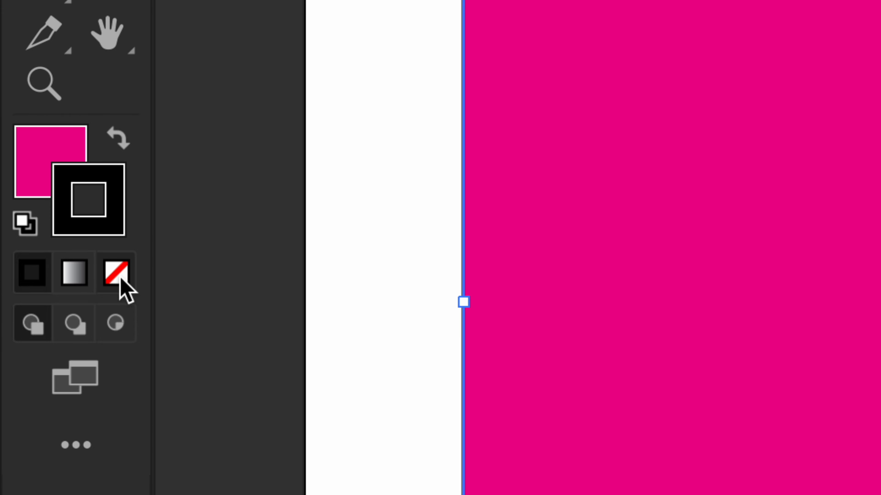
{"action": "left_click", "coordinate": [116, 278]}
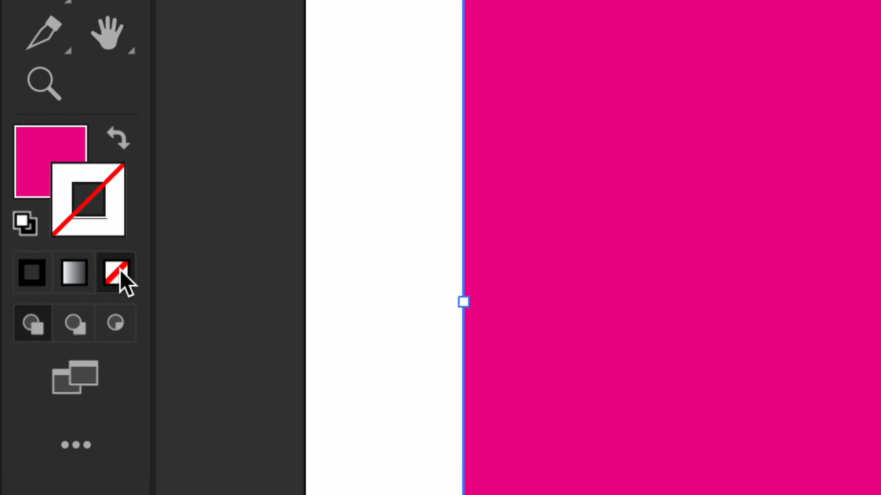
{"action": "left_click", "coordinate": [68, 148]}
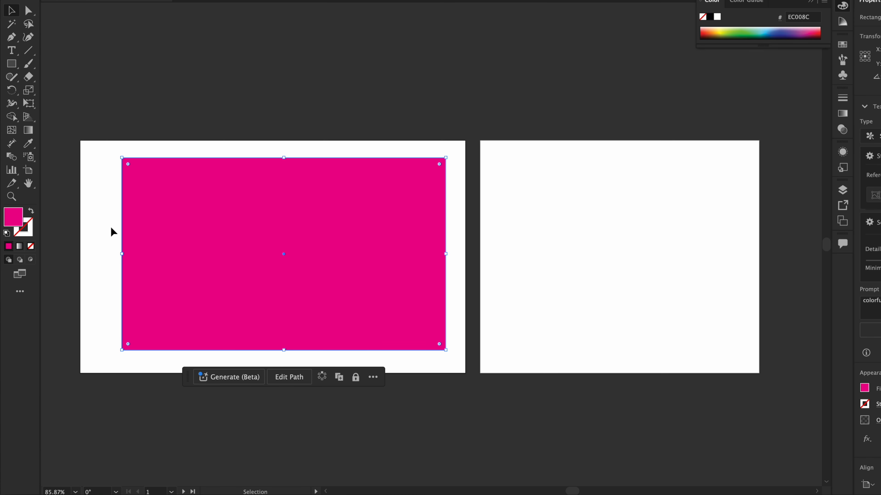
{"action": "left_click", "coordinate": [412, 211]}
{"action": "left_click", "coordinate": [177, 220]}
{"action": "left_click", "coordinate": [116, 205]}
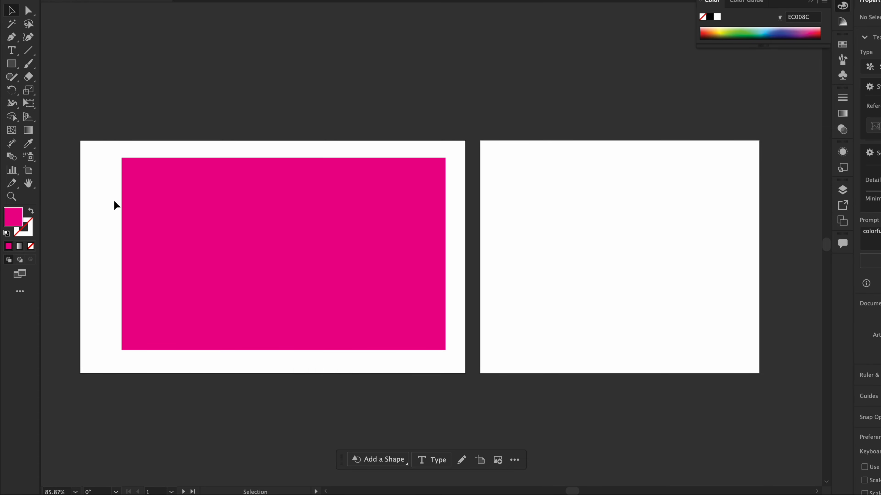
Give the magenta rectangle a red stroke with hex colour F90606 and deselect it.
{"action": "left_click", "coordinate": [153, 206]}
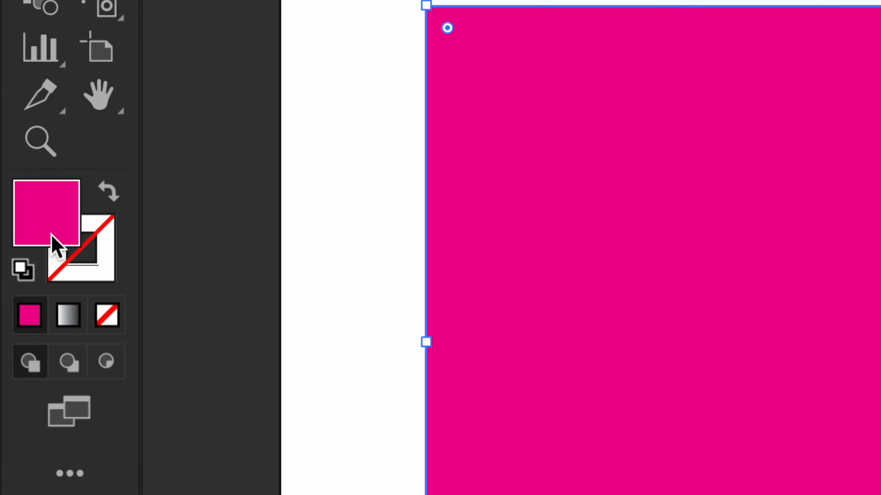
{"action": "double_click", "coordinate": [46, 238]}
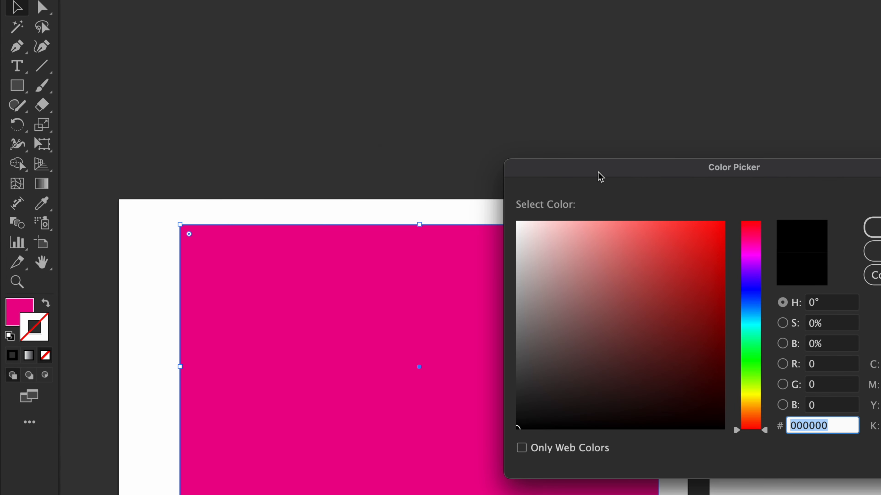
{"action": "left_click_drag", "start_coordinate": [598, 172], "coordinate": [252, 79]}
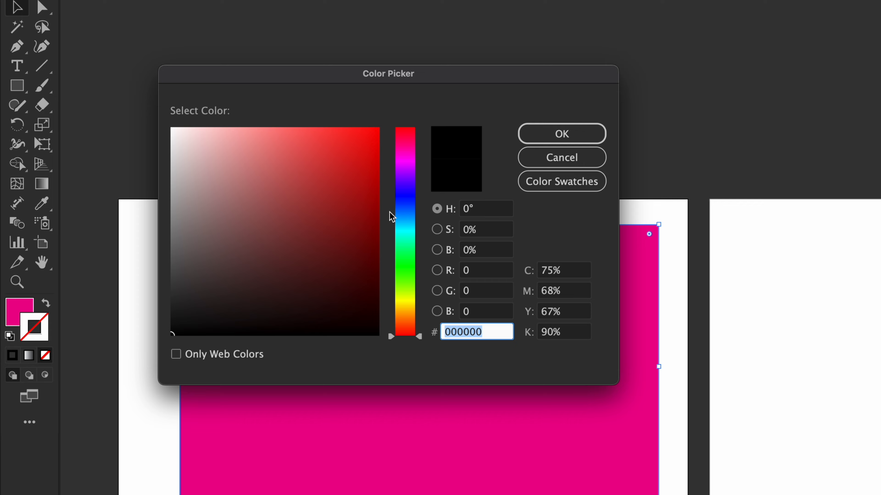
{"action": "left_click", "coordinate": [377, 129]}
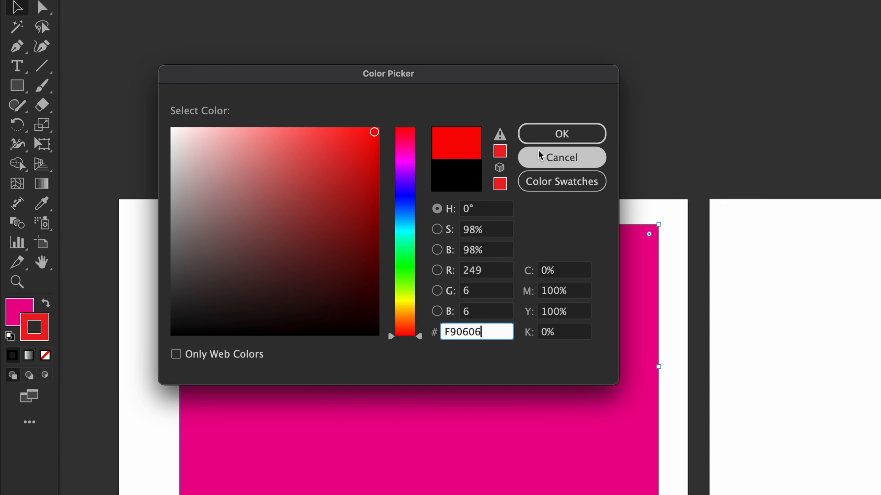
{"action": "left_click", "coordinate": [541, 135]}
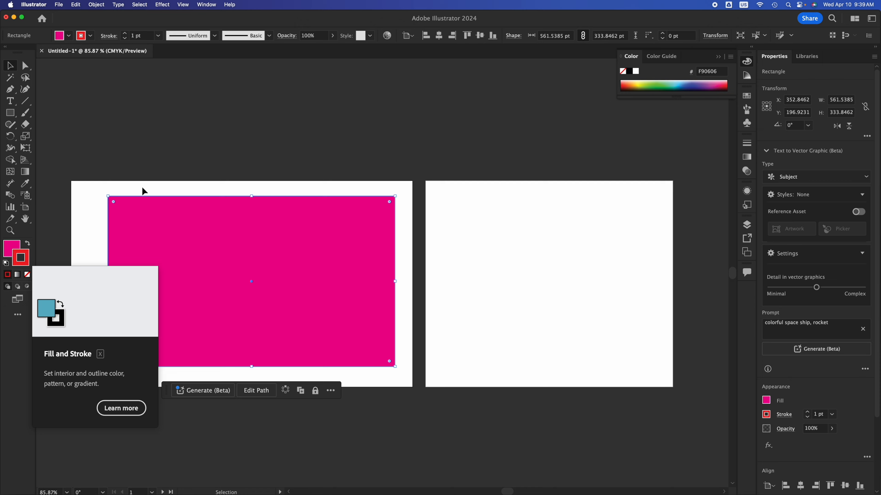
{"action": "left_click", "coordinate": [144, 191]}
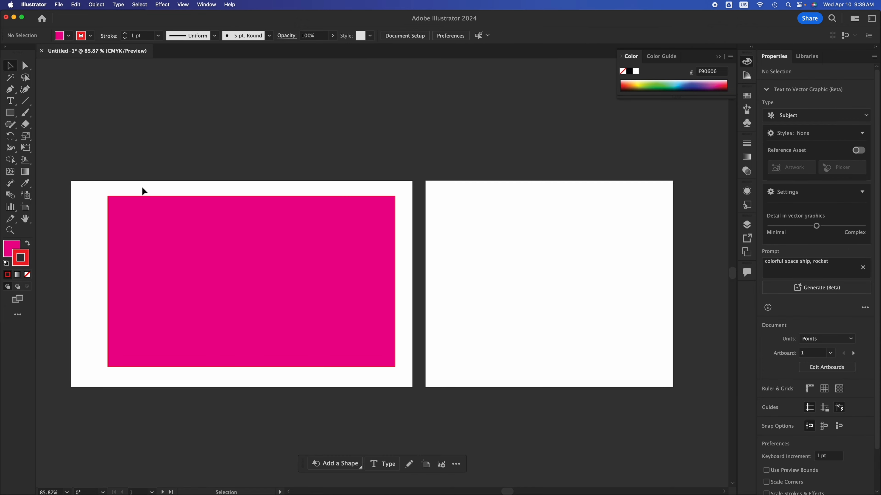
Try stroke weights of 100 pt and 8 pt on the rectangle, settle on 18 pt, and deselect it.
{"action": "left_click", "coordinate": [262, 250]}
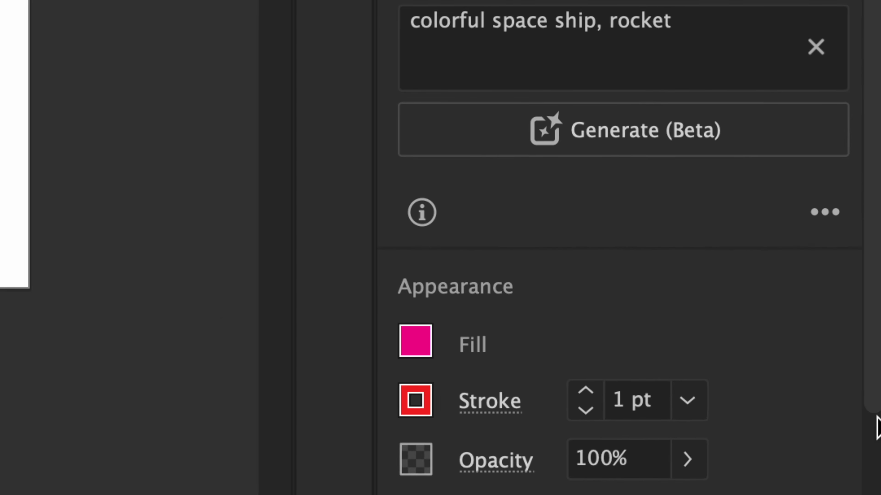
{"action": "left_click", "coordinate": [688, 400]}
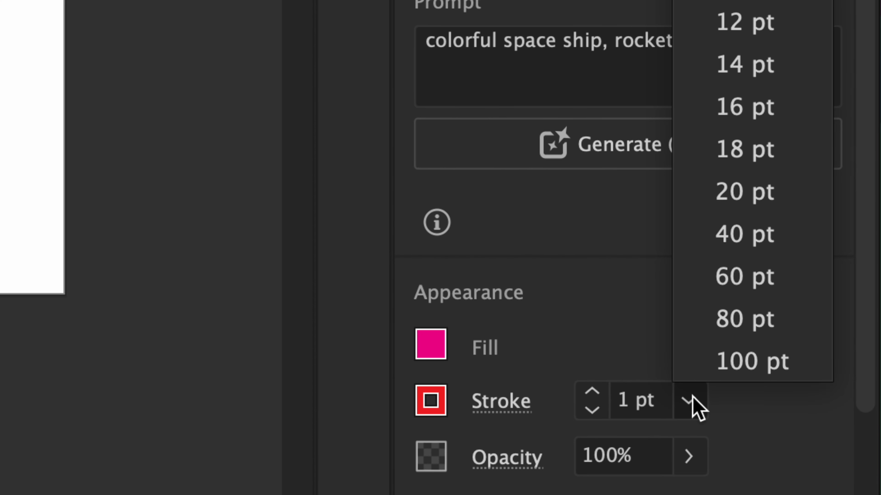
{"action": "left_click", "coordinate": [741, 374]}
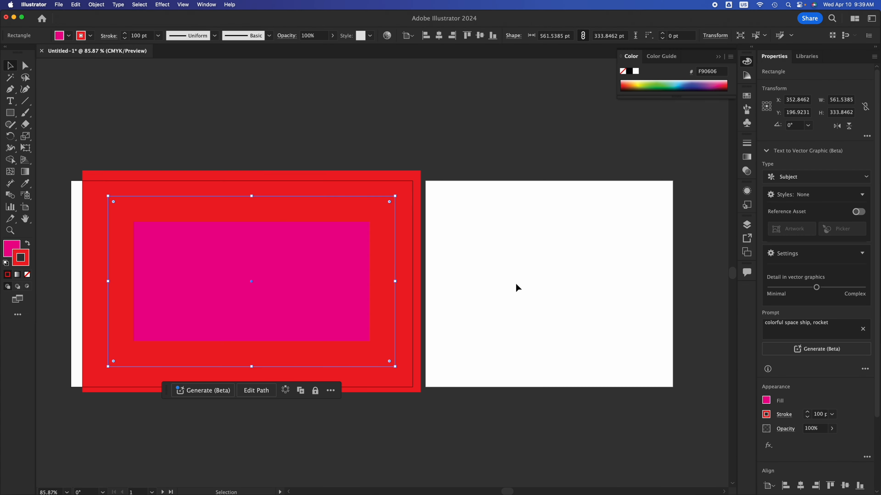
{"action": "left_click", "coordinate": [833, 414]}
{"action": "left_click", "coordinate": [855, 291]}
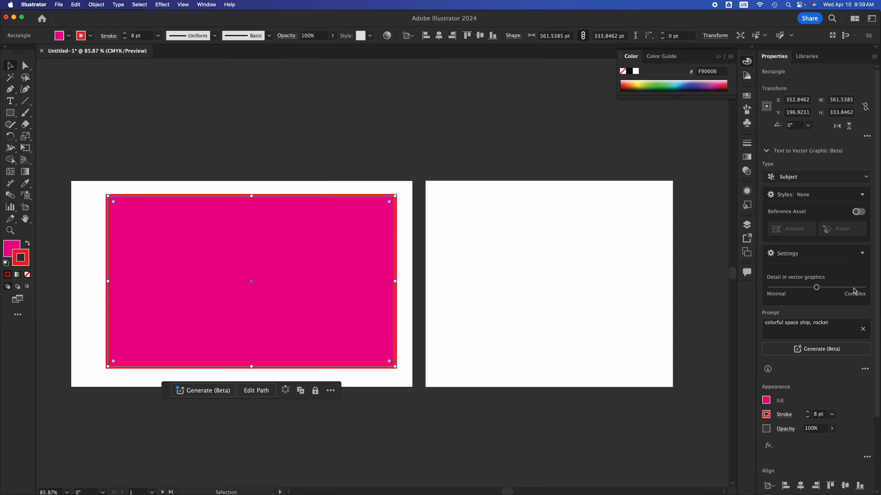
{"action": "left_click", "coordinate": [833, 420]}
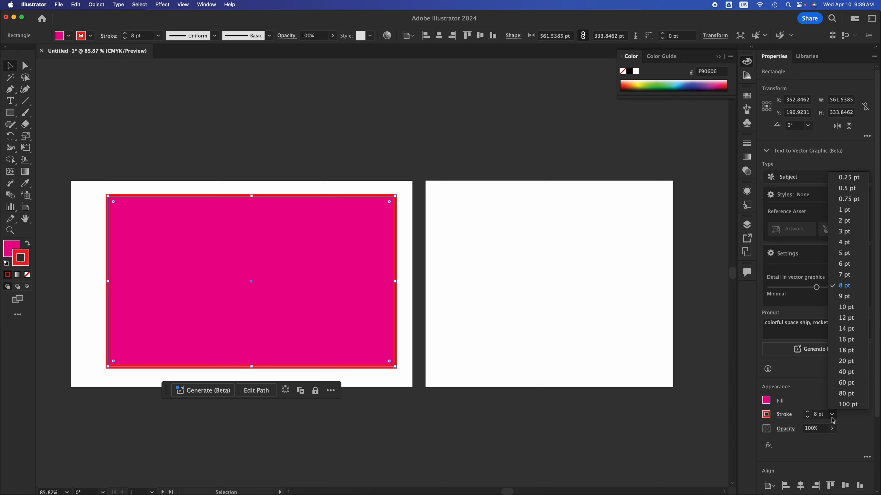
{"action": "left_click", "coordinate": [847, 364]}
{"action": "left_click", "coordinate": [430, 223]}
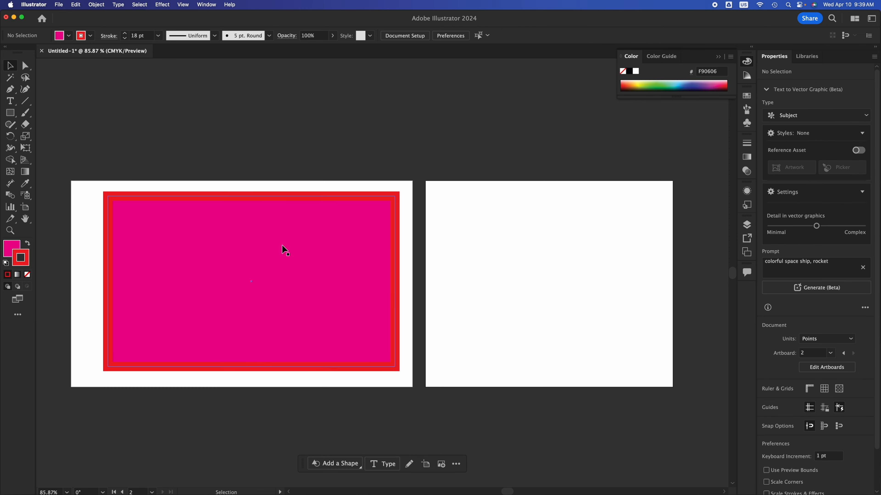
Change the rectangle's stroke colour to near-black, hex 1C0A0A, and deselect it.
{"action": "left_click", "coordinate": [282, 248]}
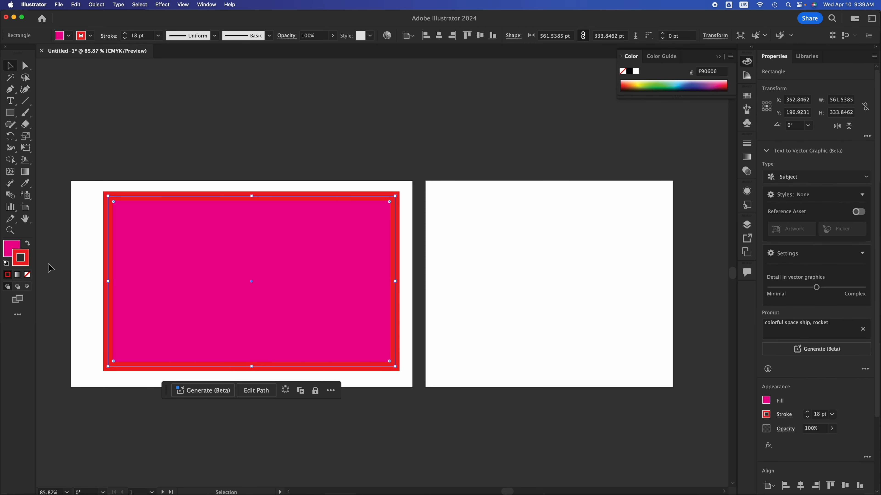
{"action": "double_click", "coordinate": [22, 258]}
{"action": "left_click", "coordinate": [190, 246]}
{"action": "left_click", "coordinate": [335, 142]}
{"action": "left_click", "coordinate": [437, 152]}
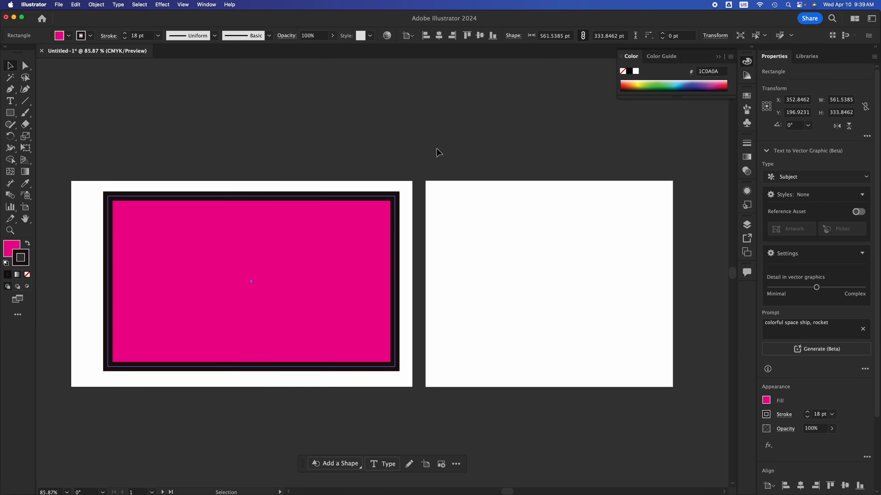
Remove the near-black stroke from the rectangle and deselect it.
{"action": "left_click", "coordinate": [328, 248]}
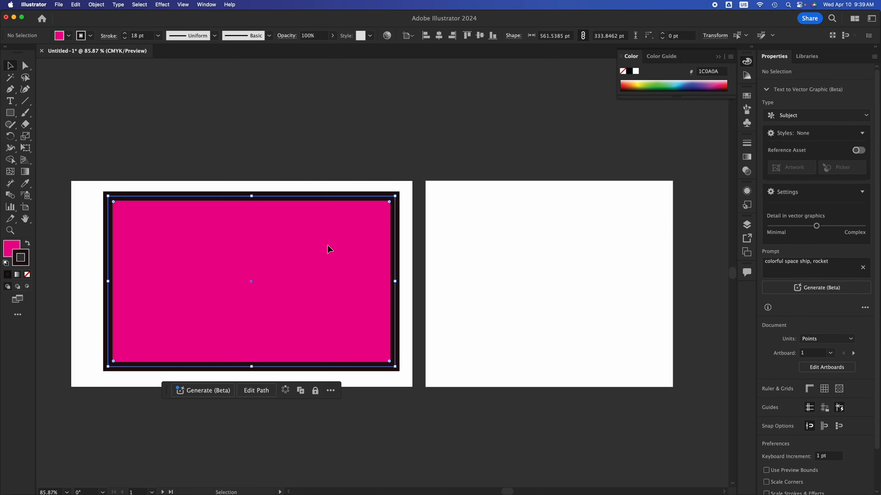
{"action": "left_click", "coordinate": [27, 275]}
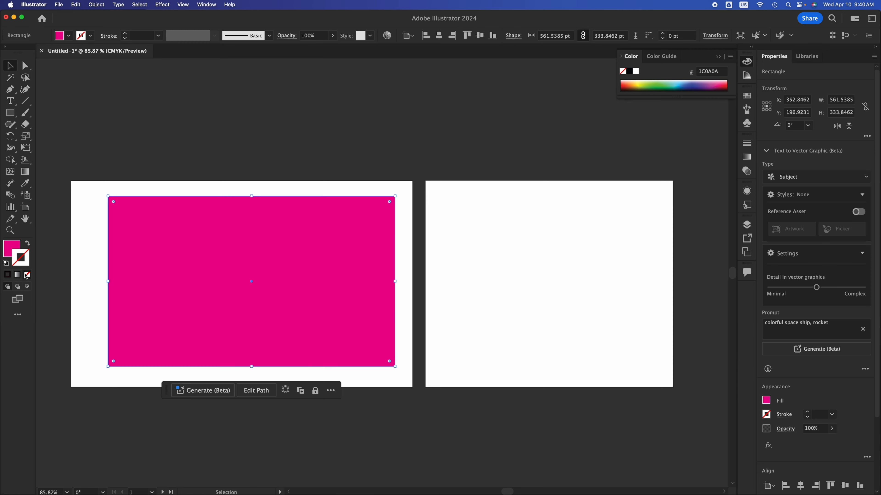
{"action": "left_click", "coordinate": [97, 235]}
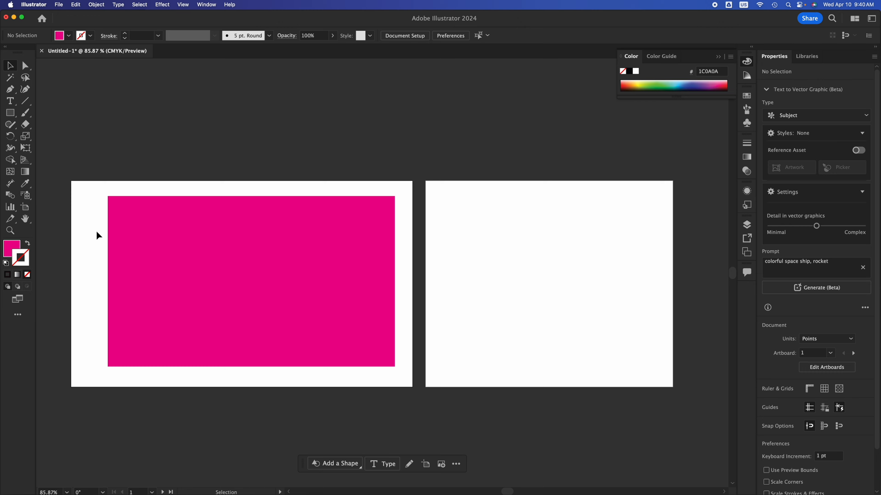
Shrink the magenta rectangle to about 148 × 106 pt and delete it from the first artboard.
{"action": "left_click", "coordinate": [137, 243]}
{"action": "left_click_drag", "start_coordinate": [395, 366], "coordinate": [301, 247]}
{"action": "left_click_drag", "start_coordinate": [224, 249], "coordinate": [184, 250]}
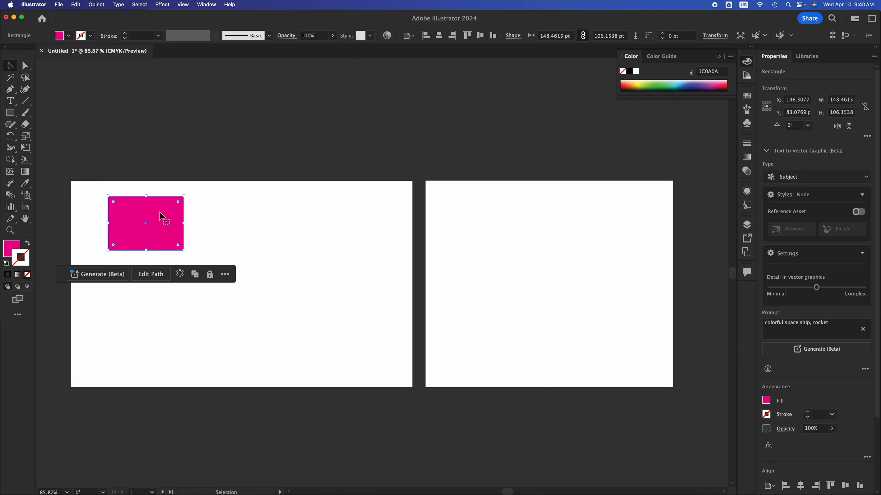
{"action": "left_click_drag", "start_coordinate": [159, 212], "coordinate": [218, 220]}
{"action": "key", "text": "Delete"}
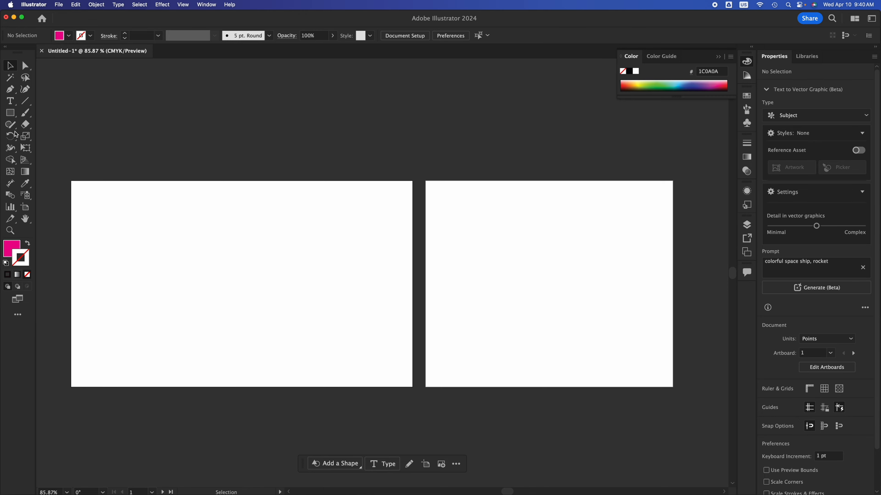
Draw a magenta square about 295 pt per side on the first artboard and return to the Selection tool.
{"action": "left_click", "coordinate": [9, 117]}
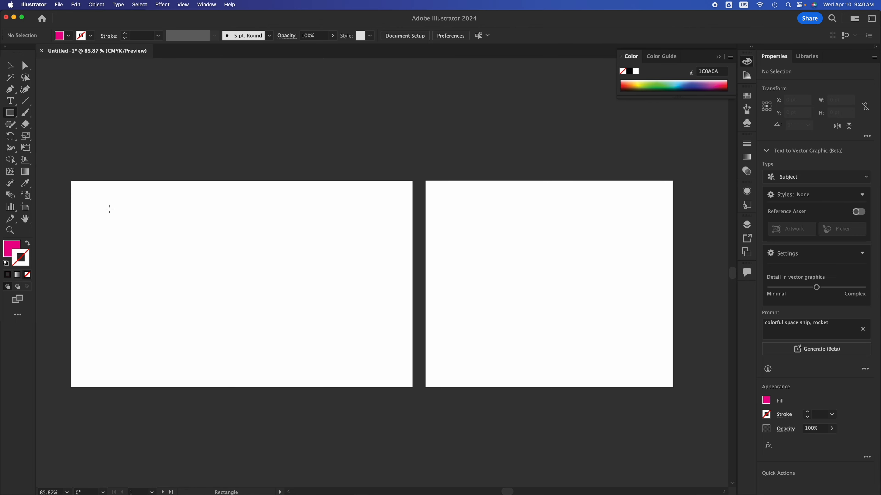
{"action": "left_click_drag", "start_coordinate": [110, 209], "coordinate": [256, 361]}
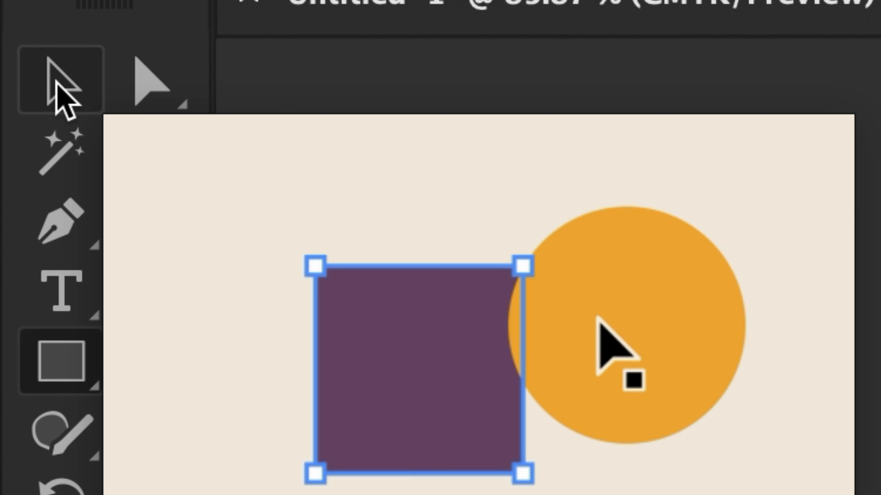
{"action": "left_click", "coordinate": [54, 80]}
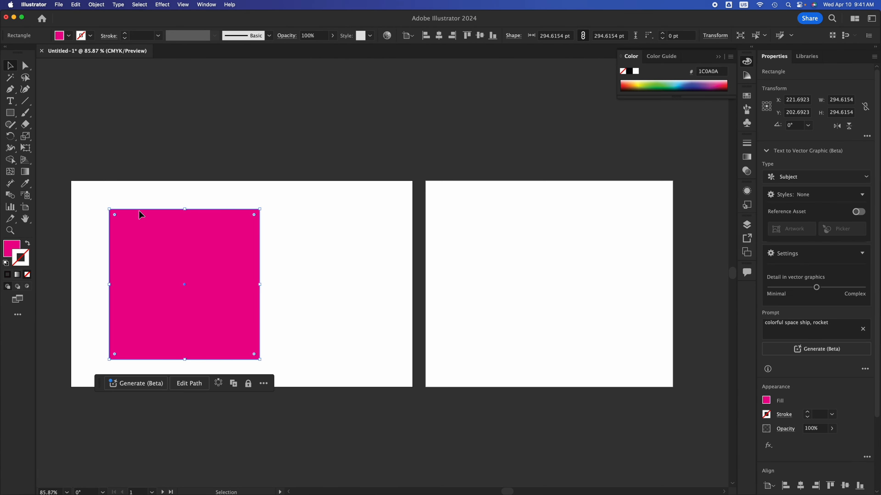
Stretch the square from its upper right corner to about 517 × 33 pt and undo the change.
{"action": "left_click_drag", "start_coordinate": [453, 335], "coordinate": [453, 337]}
{"action": "left_click_drag", "start_coordinate": [258, 211], "coordinate": [375, 343]}
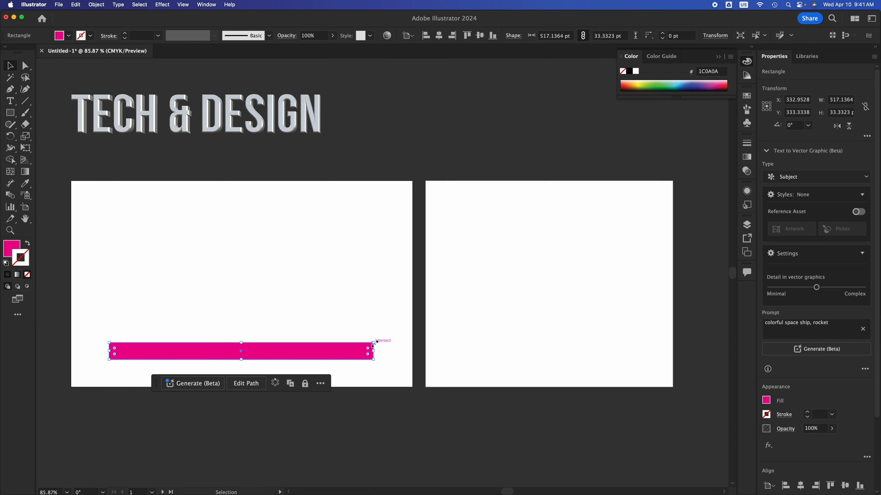
{"action": "key", "text": "a"}
{"action": "key", "text": "super+z"}
{"action": "key", "text": "v"}
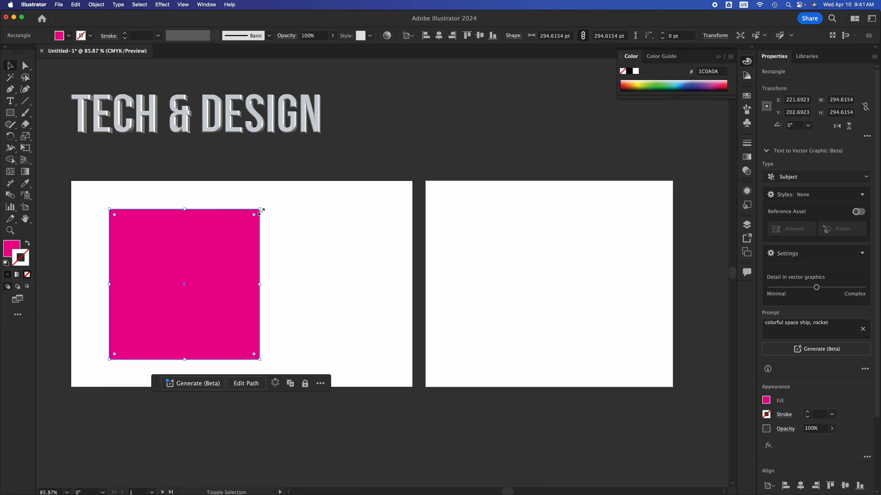
Scale the square proportionally to about 268 pt and about 243 pt per side, undoing a trial narrowing to about 117 pt wide in between.
{"action": "left_click_drag", "start_coordinate": [260, 210], "coordinate": [525, 226]}
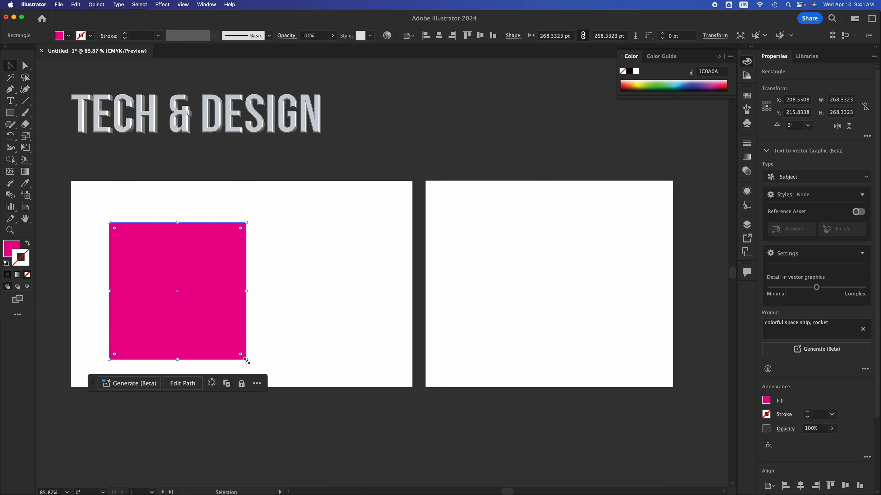
{"action": "left_click_drag", "start_coordinate": [247, 292], "coordinate": [170, 293]}
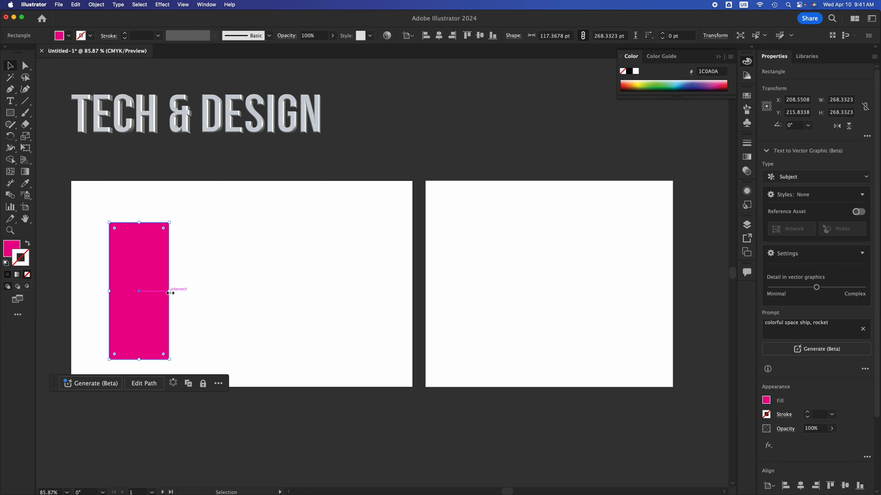
{"action": "key", "text": "super+z"}
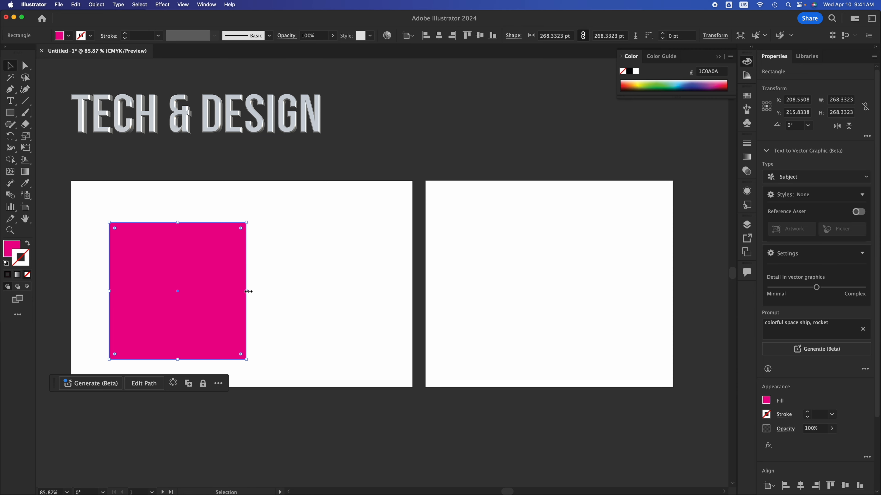
{"action": "mouse_move", "coordinate": [248, 291]}
{"action": "left_mouse_down"}
{"action": "mouse_move", "coordinate": [360, 289]}
{"action": "mouse_move", "coordinate": [234, 292]}
{"action": "left_mouse_up"}
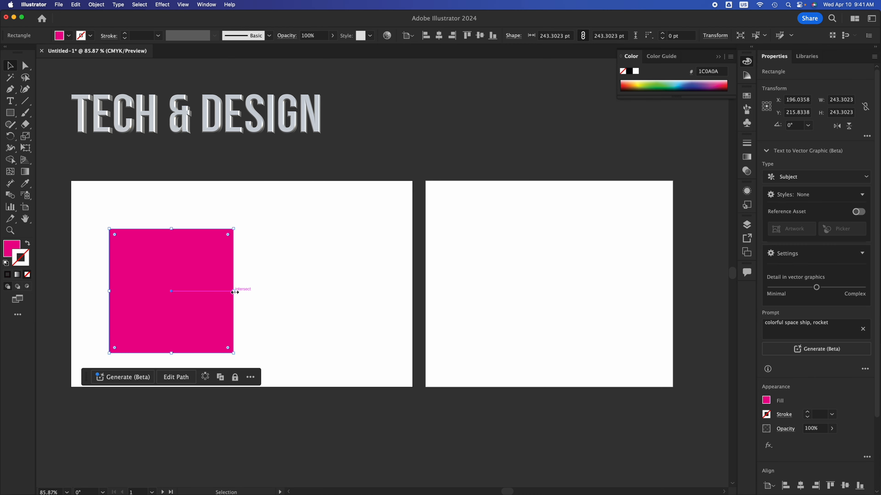
{"action": "left_click", "coordinate": [265, 279]}
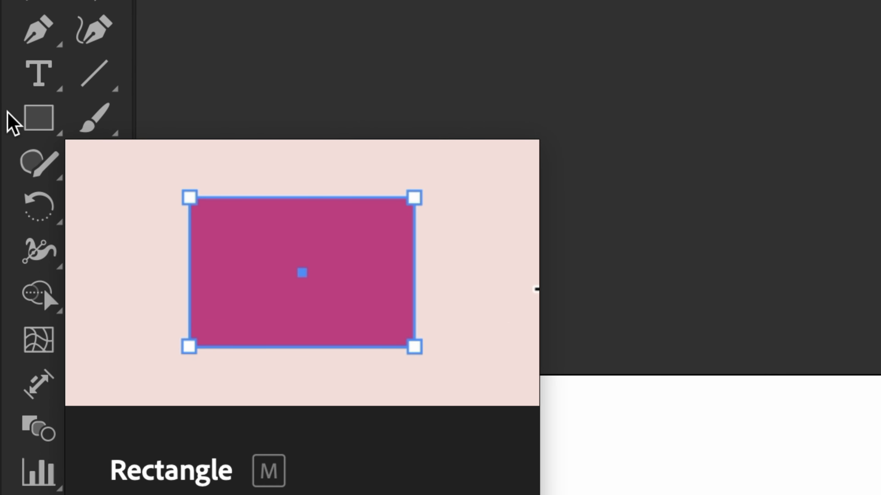
Draw a rounded rectangle about 208 × 143 pt to the right of the square on the first artboard and return to the Selection tool.
{"action": "left_click", "coordinate": [39, 116]}
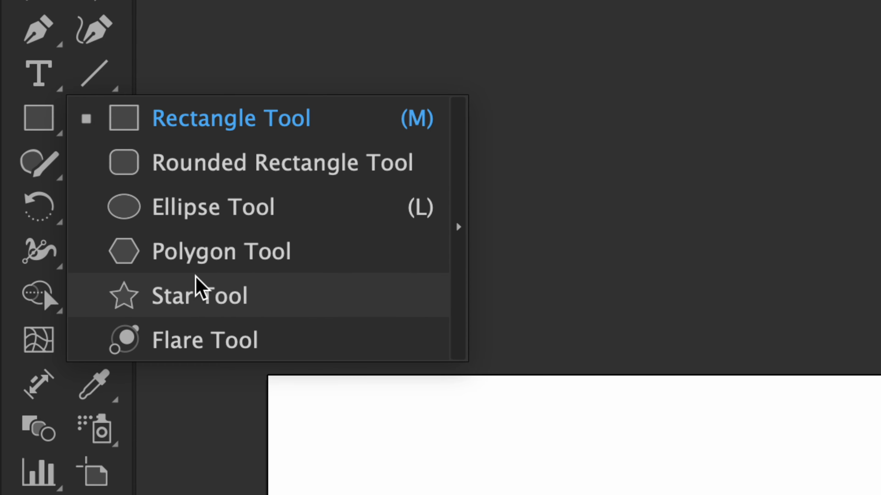
{"action": "left_click", "coordinate": [218, 169]}
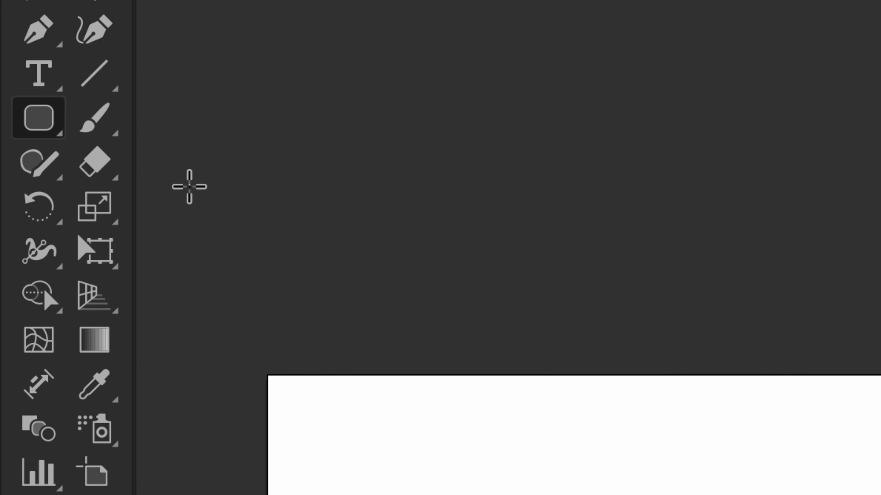
{"action": "scroll", "coordinate": [283, 253], "scroll_direction": "down", "scroll_amount": 10}
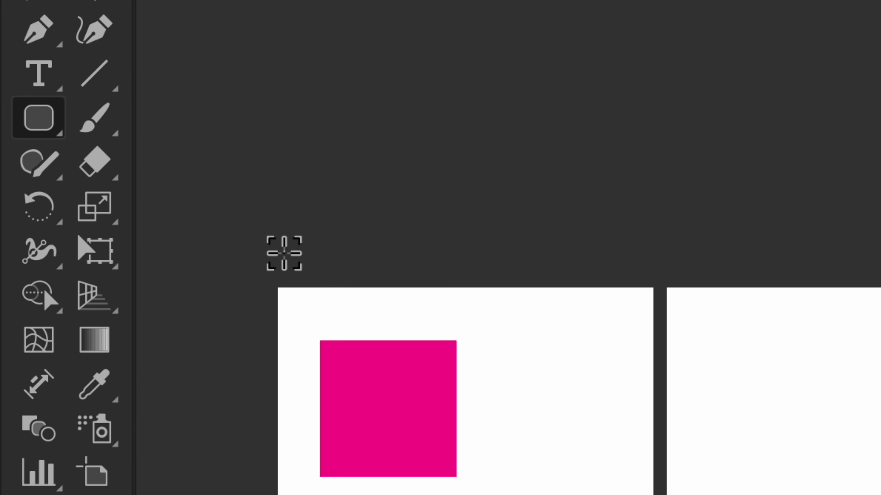
{"action": "scroll", "coordinate": [332, 277], "scroll_direction": "up", "scroll_amount": 6}
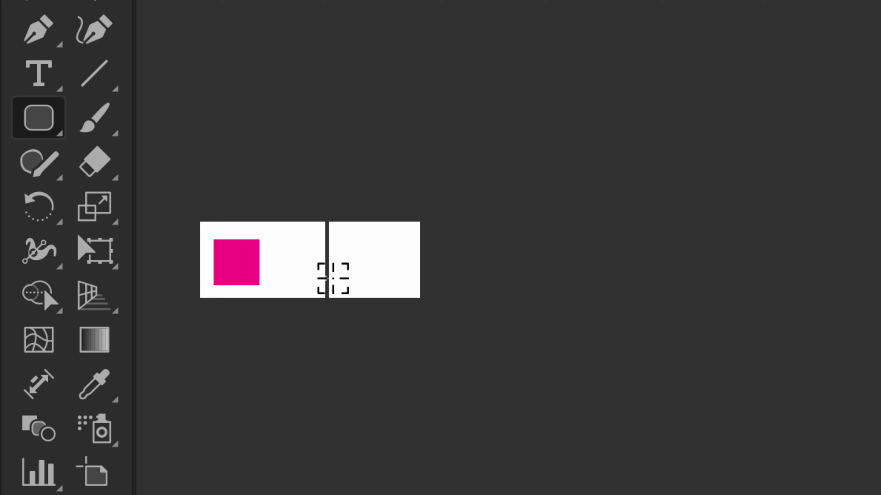
{"action": "left_click_drag", "start_coordinate": [379, 206], "coordinate": [625, 375]}
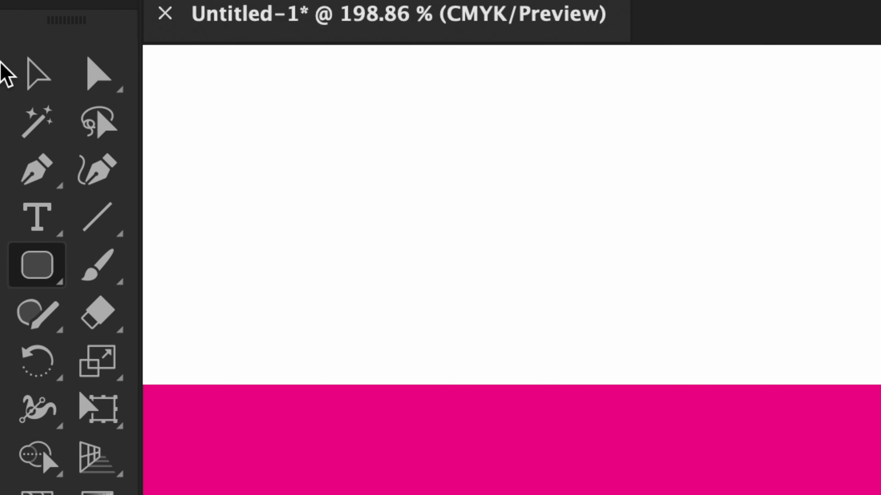
{"action": "left_click", "coordinate": [10, 65]}
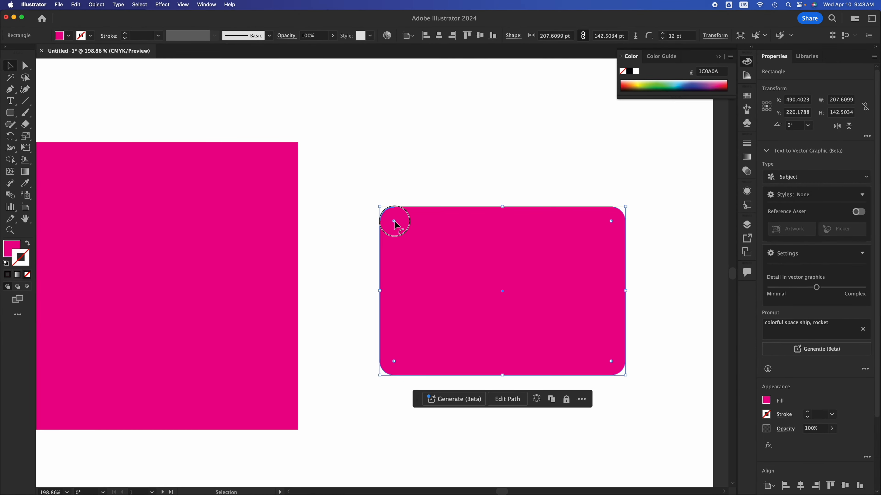
Reduce the rounded rectangle's corner radius to 0 pt, then select the square beside it.
{"action": "left_click_drag", "start_coordinate": [394, 221], "coordinate": [347, 173]}
{"action": "left_click", "coordinate": [241, 174]}
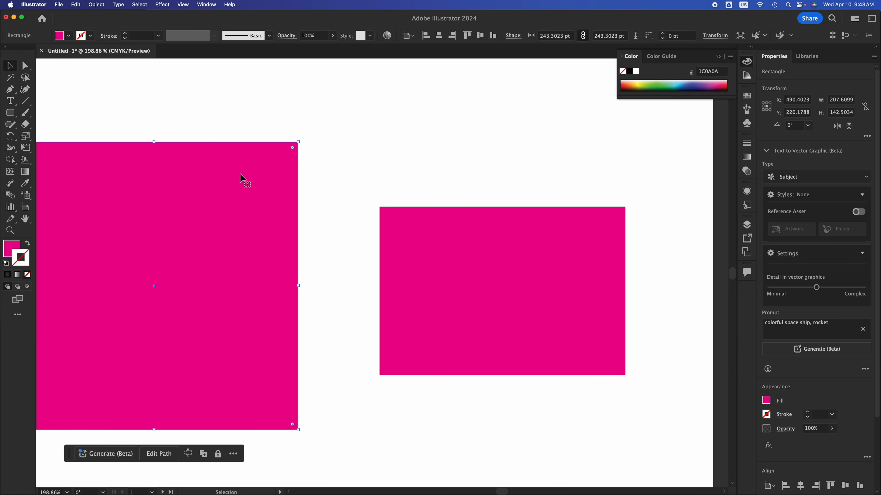
{"action": "left_click", "coordinate": [464, 209]}
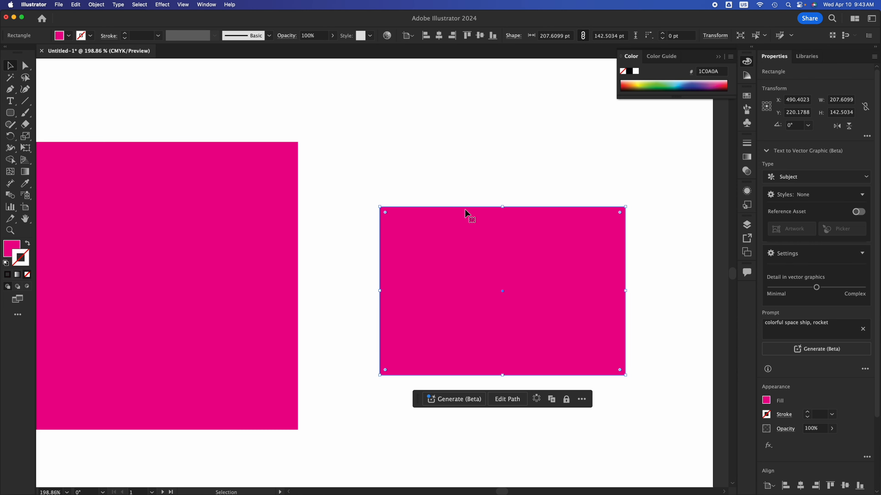
{"action": "left_click", "coordinate": [218, 184]}
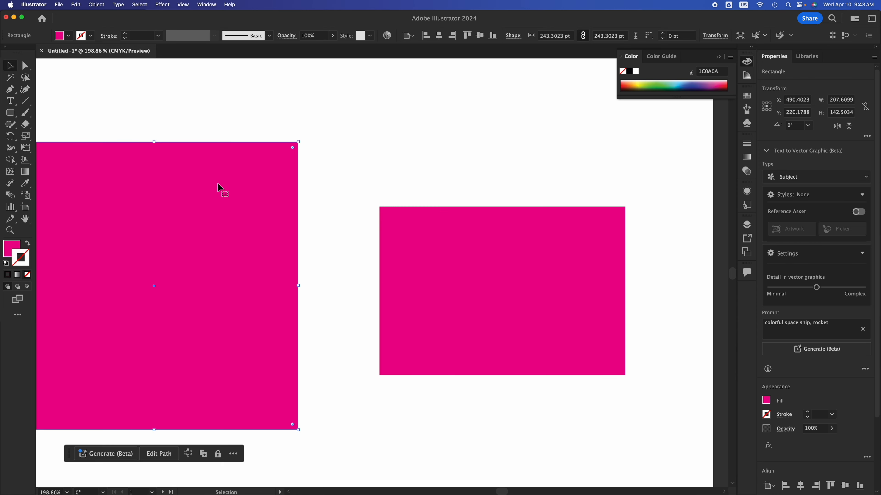
Move the square up and left on the artboard and round its corners, first to about 34 pt and finally fully into a circle.
{"action": "scroll", "coordinate": [218, 185], "scroll_direction": "left", "scroll_amount": 5}
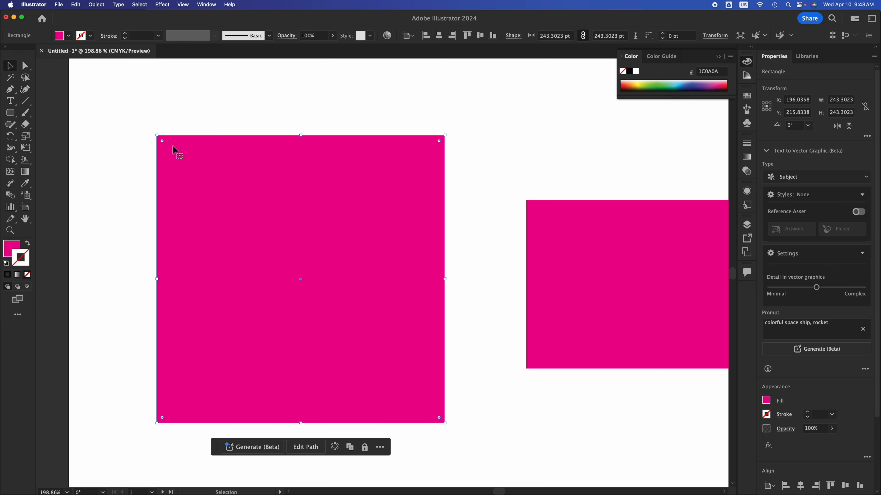
{"action": "left_click_drag", "start_coordinate": [226, 190], "coordinate": [165, 179]}
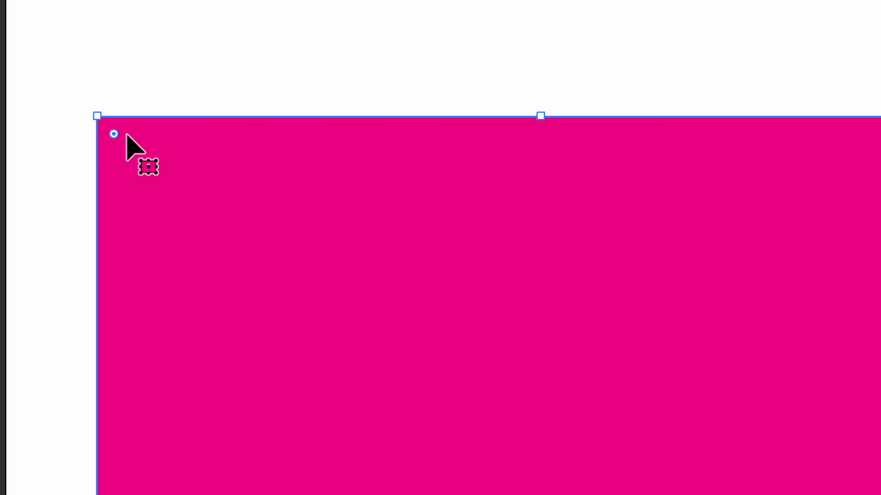
{"action": "left_click_drag", "start_coordinate": [114, 134], "coordinate": [229, 226]}
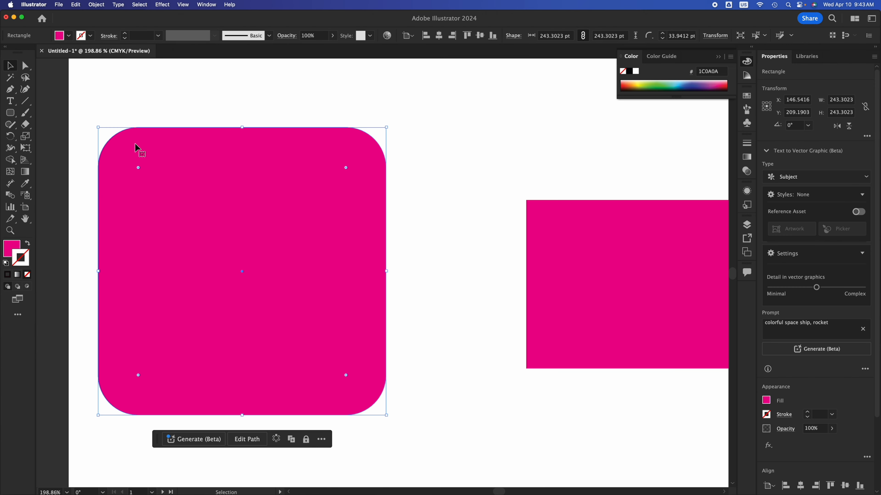
{"action": "left_click_drag", "start_coordinate": [142, 168], "coordinate": [297, 291]}
{"action": "left_click", "coordinate": [476, 225]}
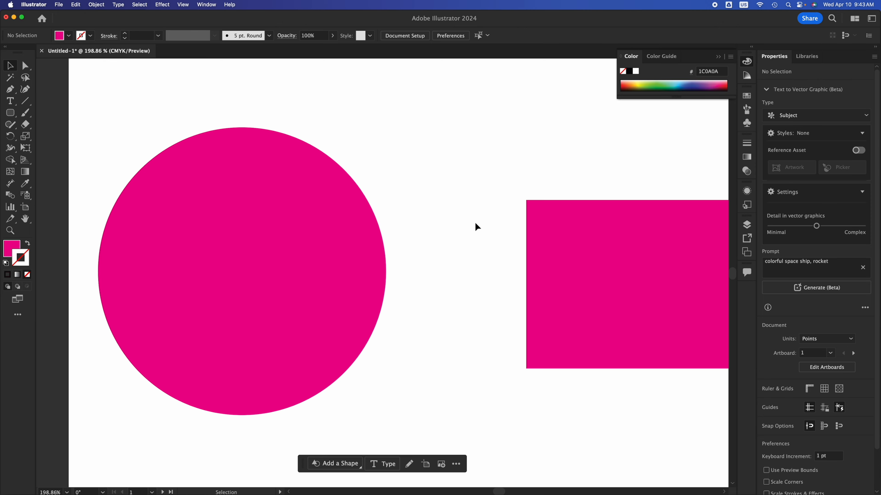
{"action": "left_click", "coordinate": [220, 217]}
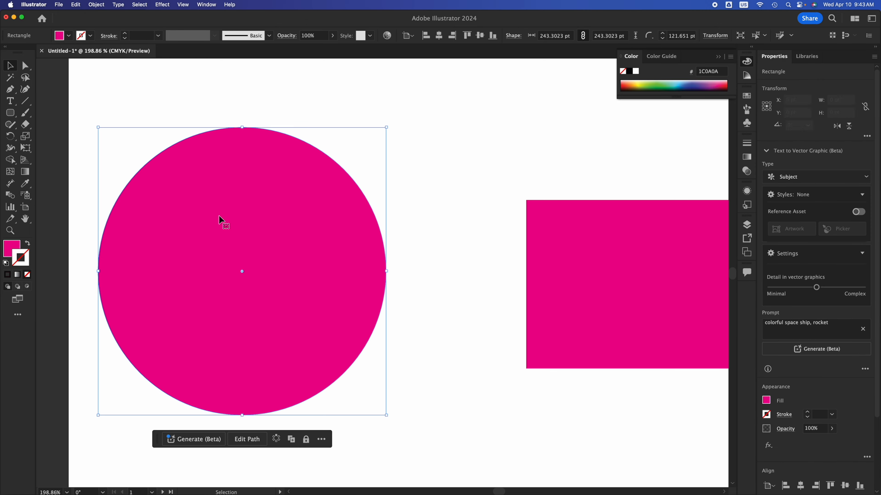
With the Ellipse tool, draw a circle about 210 pt wide and a narrow ellipse about 48 × 217 pt on the second artboard.
{"action": "left_click", "coordinate": [10, 117]}
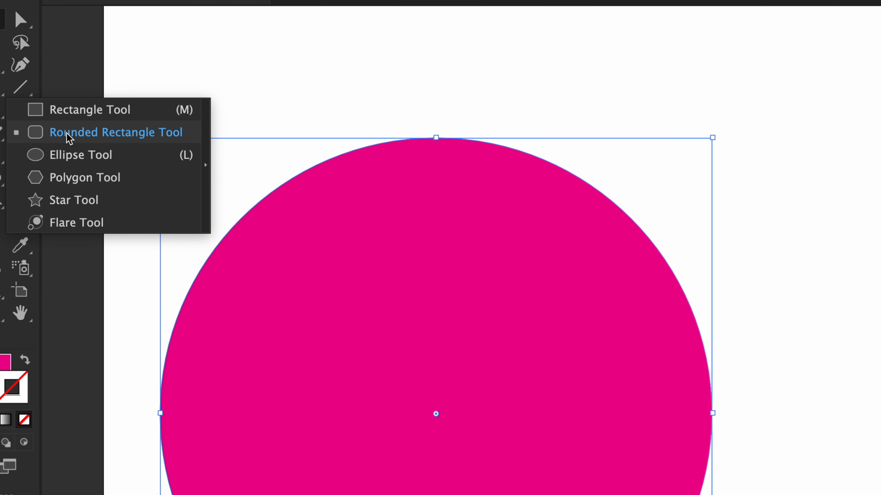
{"action": "left_click", "coordinate": [350, 91]}
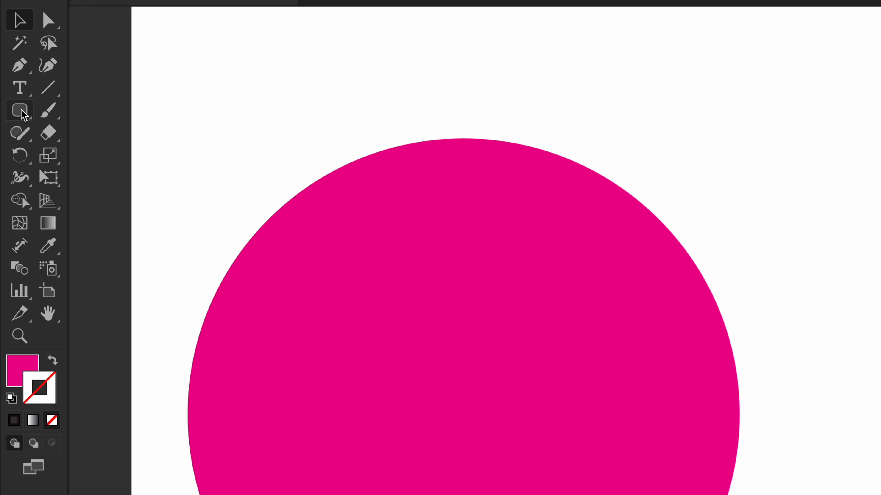
{"action": "left_click", "coordinate": [21, 110]}
{"action": "left_click", "coordinate": [23, 113]}
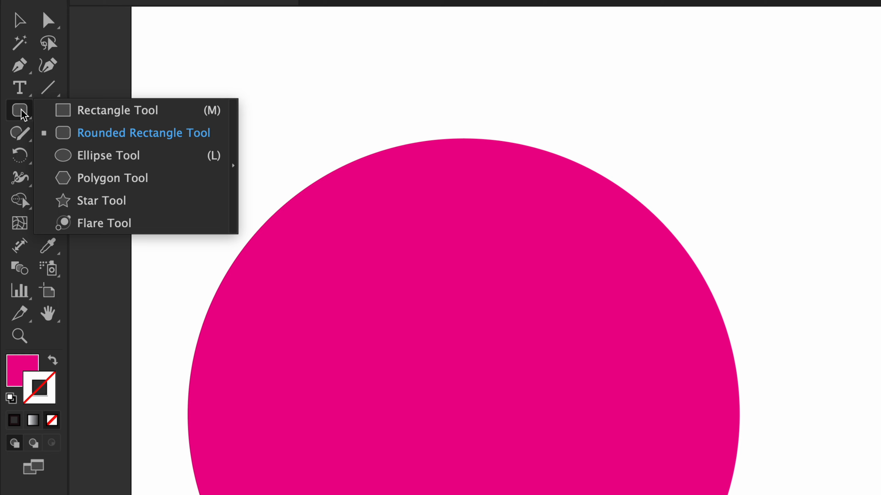
{"action": "left_click", "coordinate": [83, 156]}
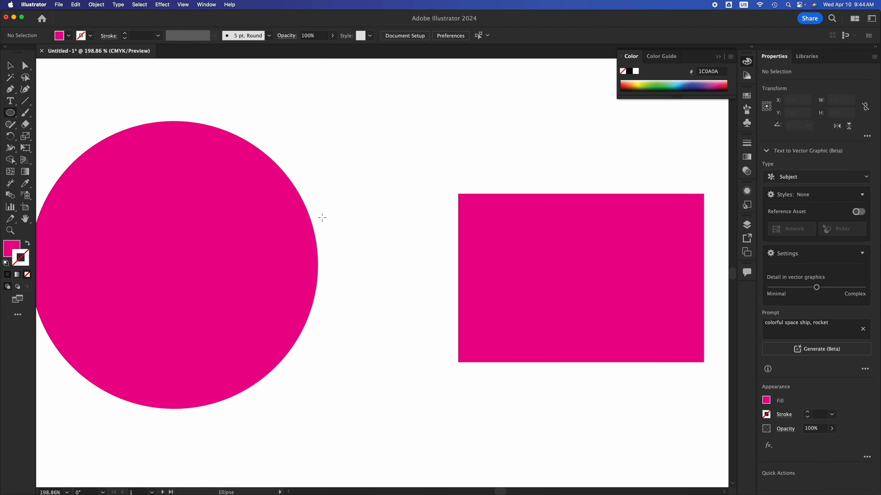
{"action": "scroll", "coordinate": [322, 217], "scroll_direction": "right", "scroll_amount": 5}
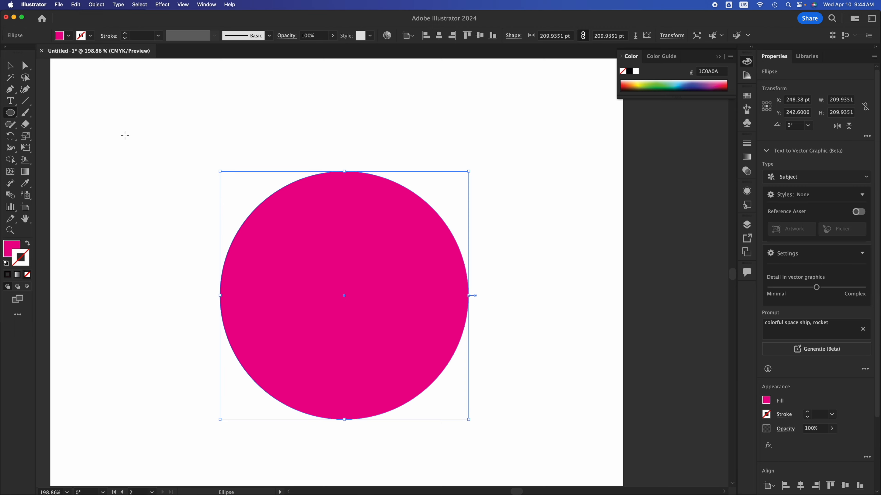
{"action": "left_click_drag", "start_coordinate": [96, 104], "coordinate": [152, 360]}
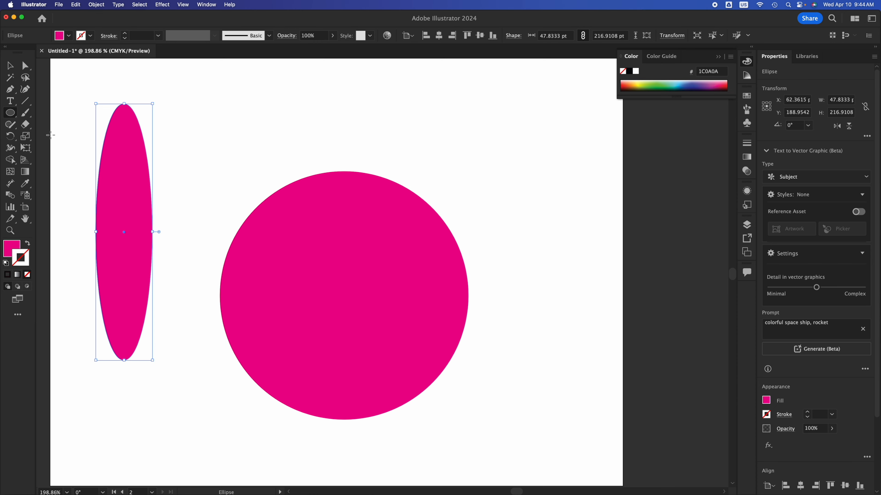
Scale the circle on the second artboard proportionally to about 204 pt with the Selection tool.
{"action": "left_click", "coordinate": [11, 71]}
{"action": "left_click", "coordinate": [310, 282]}
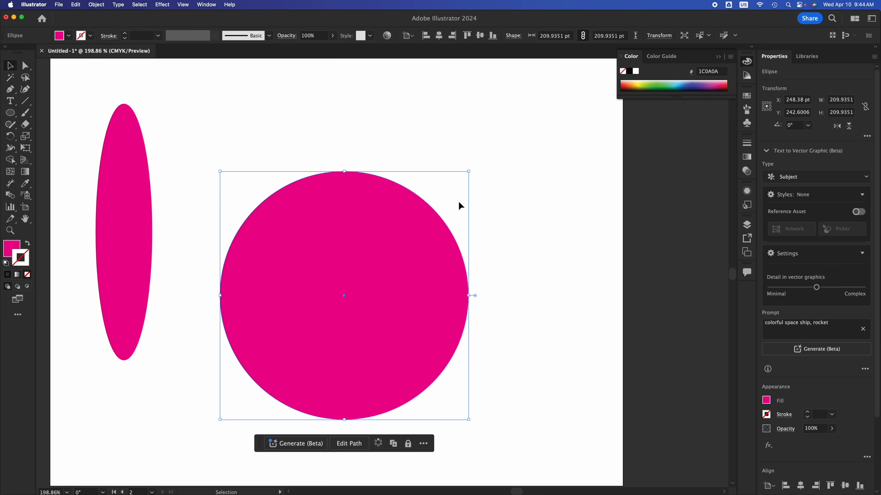
{"action": "left_click_drag", "start_coordinate": [469, 172], "coordinate": [547, 182]}
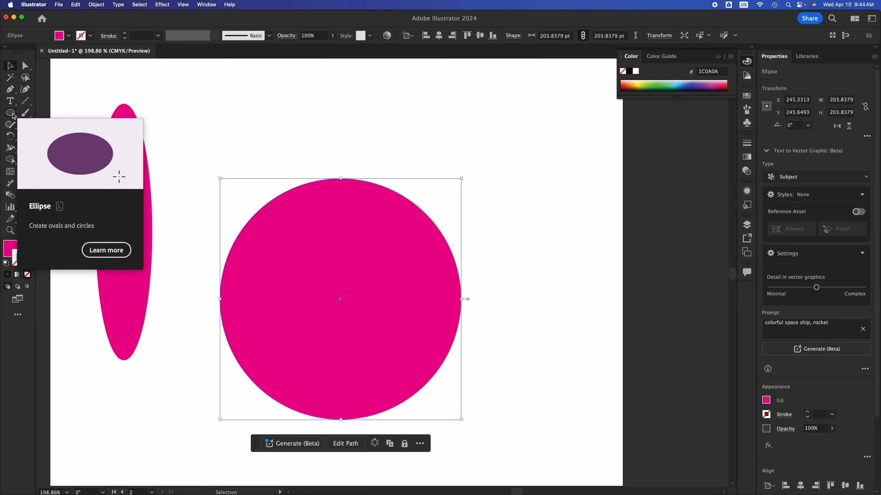
Draw a tilted hexagon about 72 × 73 pt with the Polygon tool and move it beside the circle's upper right edge.
{"action": "left_click_drag", "start_coordinate": [14, 116], "coordinate": [62, 148]}
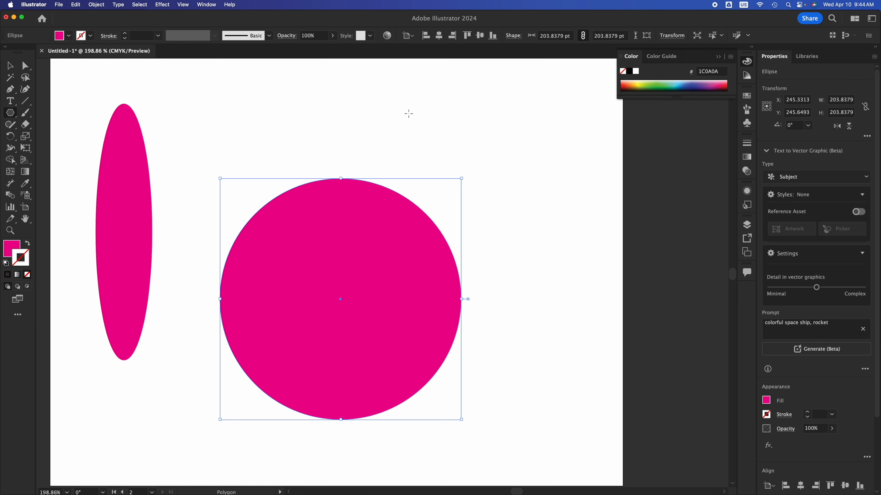
{"action": "mouse_move", "coordinate": [404, 87]}
{"action": "left_mouse_down"}
{"action": "mouse_move", "coordinate": [411, 128]}
{"action": "mouse_move", "coordinate": [407, 111]}
{"action": "left_mouse_up"}
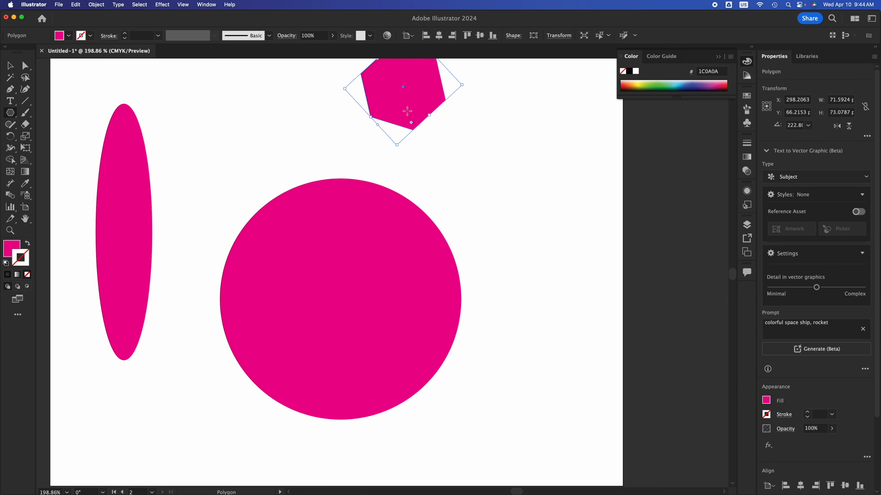
{"action": "left_click", "coordinate": [11, 65]}
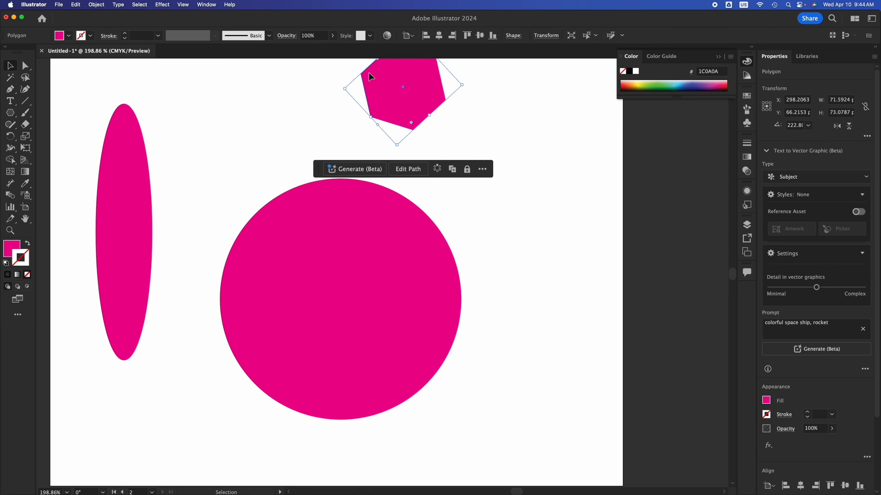
{"action": "left_click_drag", "start_coordinate": [410, 74], "coordinate": [496, 183]}
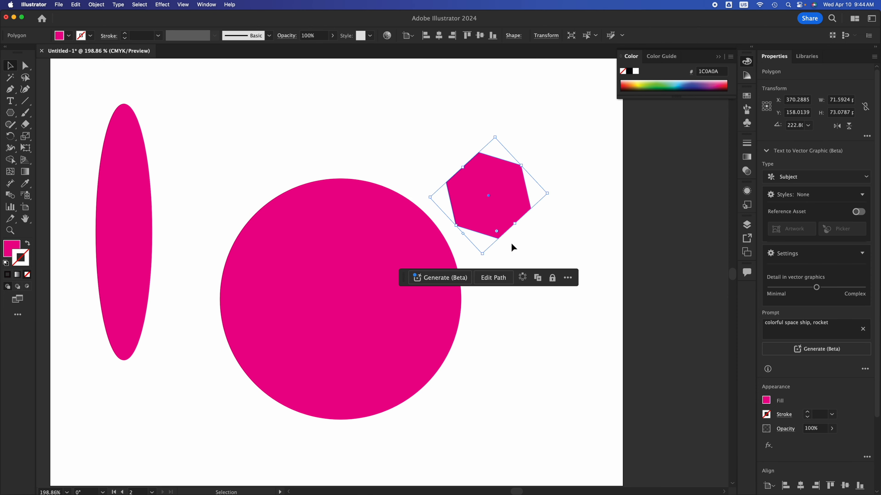
Rotate the hexagon until a corner points straight up and move it between the ellipse and the circle, near the artboard's upper edge.
{"action": "left_click_drag", "start_coordinate": [513, 242], "coordinate": [546, 179]}
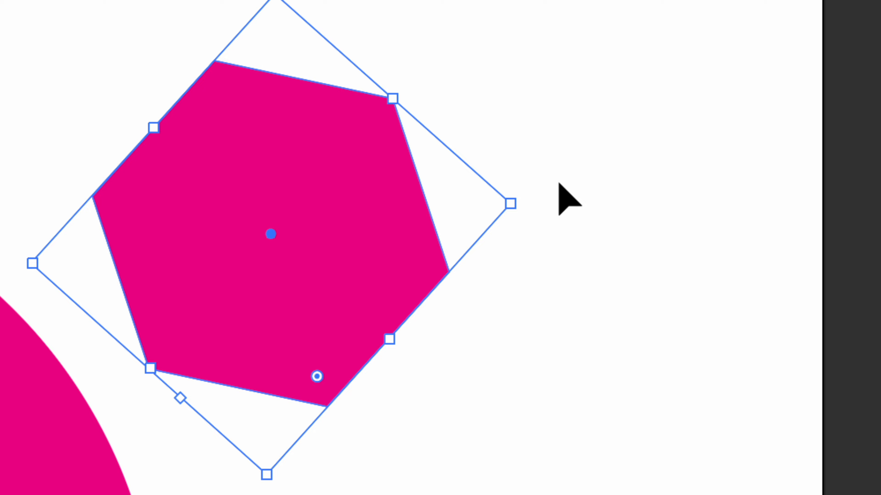
{"action": "left_click_drag", "start_coordinate": [551, 187], "coordinate": [444, 35]}
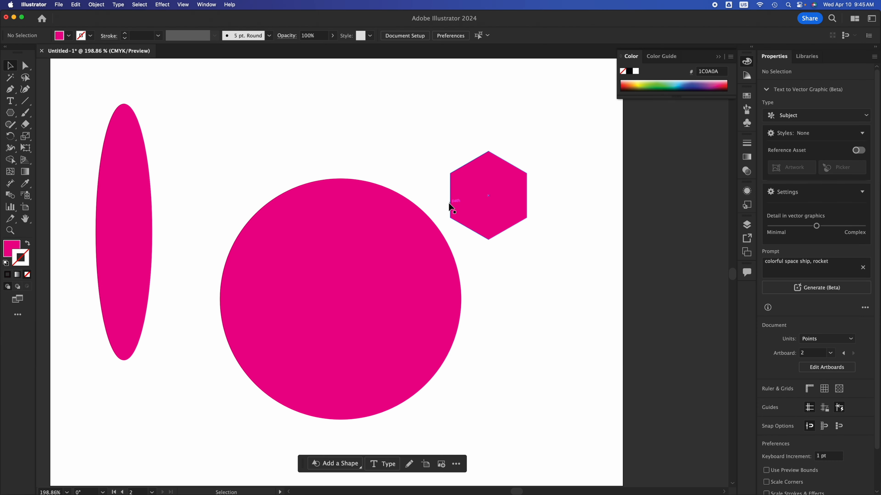
{"action": "left_click_drag", "start_coordinate": [486, 205], "coordinate": [220, 133]}
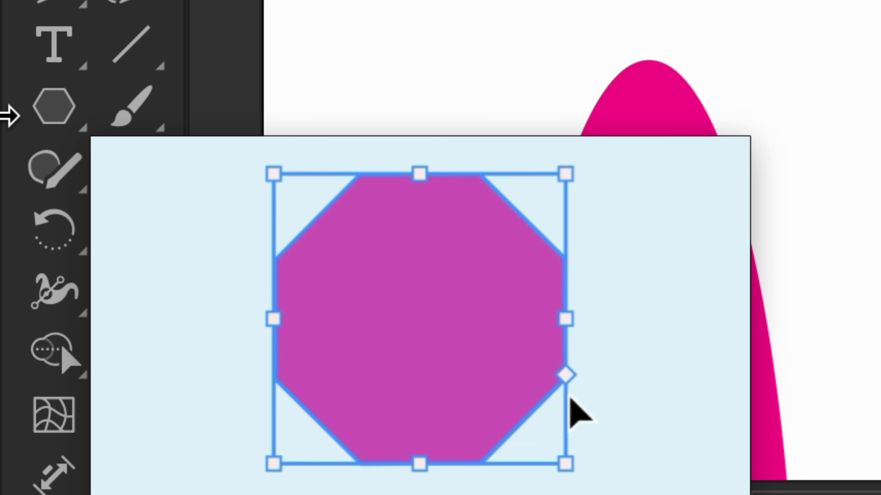
Draw a polygon about 65 pt wide above the circle's upper right, reducing its sides to three and raising them to 14 while drawing.
{"action": "left_click", "coordinate": [53, 115]}
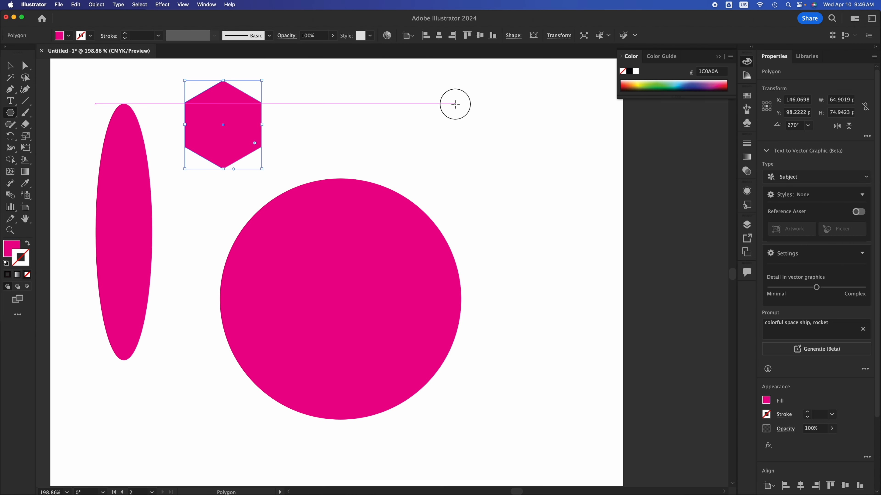
{"action": "mouse_move", "coordinate": [455, 104]}
{"action": "left_mouse_down"}
{"action": "mouse_move", "coordinate": [480, 150]}
{"action": "mouse_move", "coordinate": [475, 138]}
{"action": "left_mouse_up"}
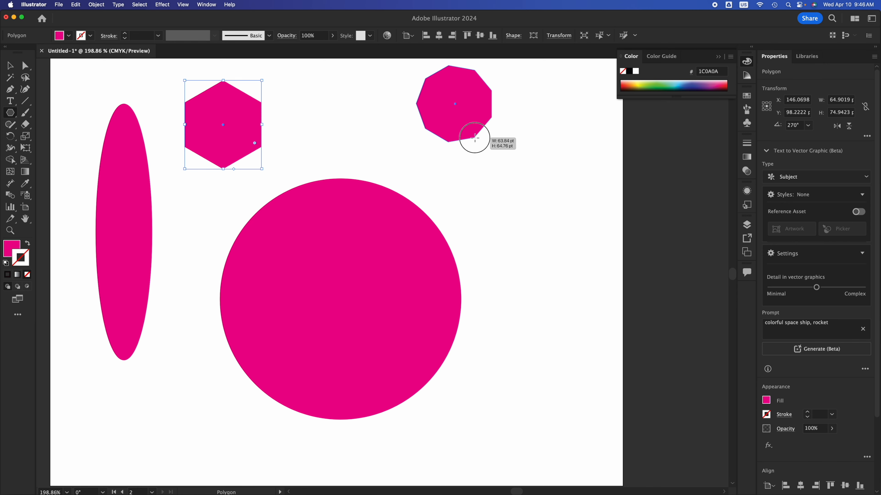
{"action": "key", "text": "Down"}
{"action": "key", "text": "Down"}
{"action": "key", "text": "Down"}
{"action": "key", "text": "Down"}
{"action": "key", "text": "Down"}
{"action": "key", "text": "Down"}
{"action": "left_click_drag", "start_coordinate": [475, 138], "coordinate": [475, 138]}
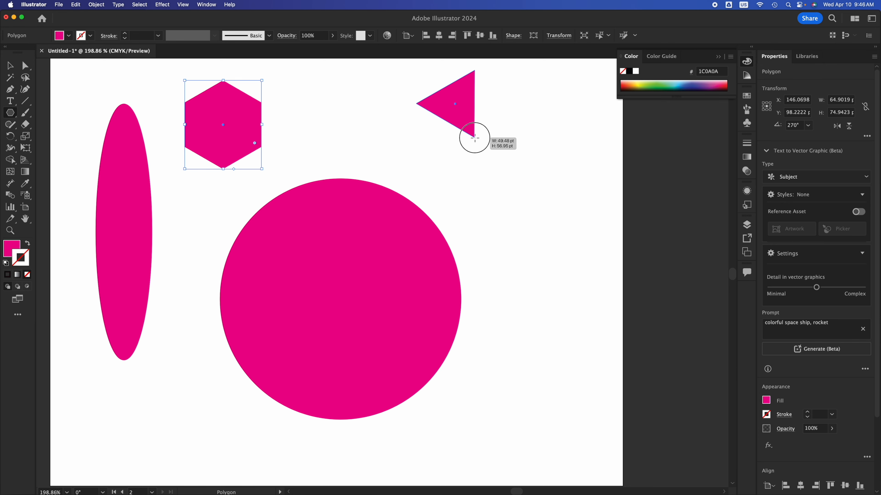
{"action": "key", "text": "Up"}
{"action": "left_click_drag", "start_coordinate": [475, 138], "coordinate": [475, 138]}
{"action": "key", "text": "Up"}
{"action": "key", "text": "Up"}
{"action": "key", "text": "Up"}
{"action": "key", "text": "Up"}
{"action": "key", "text": "Up"}
{"action": "key", "text": "Up"}
{"action": "key", "text": "Up"}
{"action": "key", "text": "Up"}
{"action": "key", "text": "Up"}
{"action": "key", "text": "Up"}
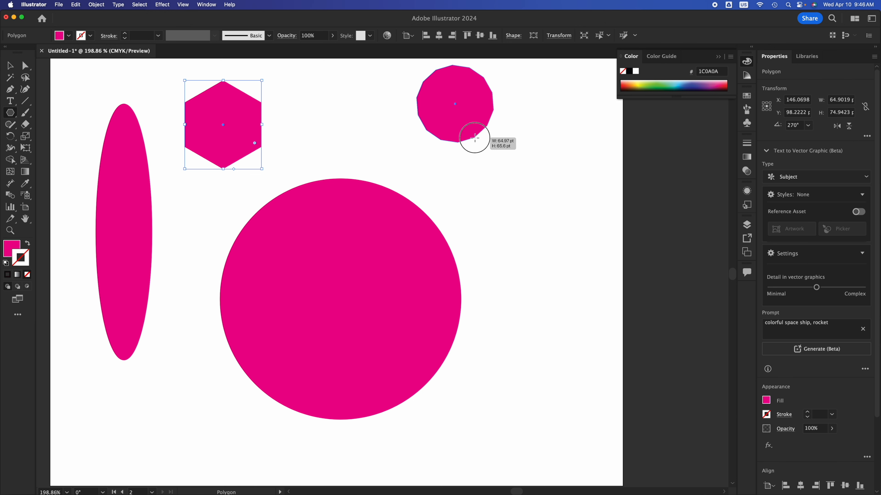
Draw another polygon right of the upright hexagon, cycling its side count between three and many while drawing and finishing with six sides.
{"action": "left_click_drag", "start_coordinate": [313, 109], "coordinate": [324, 128]}
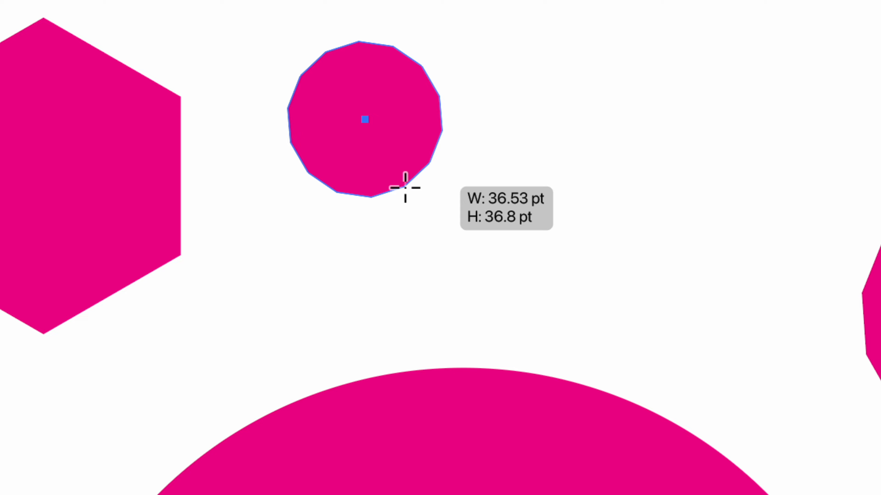
{"action": "mouse_move", "coordinate": [405, 187]}
{"action": "left_mouse_down"}
{"action": "mouse_move", "coordinate": [403, 176]}
{"action": "mouse_move", "coordinate": [435, 236]}
{"action": "mouse_move", "coordinate": [425, 222]}
{"action": "left_mouse_up"}
{"action": "key", "text": "Down"}
{"action": "key", "text": "Down"}
{"action": "key", "text": "Down"}
{"action": "key", "text": "Down"}
{"action": "key", "text": "Down"}
{"action": "key", "text": "Down"}
{"action": "key", "text": "Down"}
{"action": "key", "text": "Down"}
{"action": "key", "text": "Down"}
{"action": "key", "text": "Down"}
{"action": "key", "text": "Down"}
{"action": "key", "text": "Up"}
{"action": "key", "text": "Up"}
{"action": "key", "text": "Up"}
{"action": "key", "text": "Up"}
{"action": "key", "text": "Up"}
{"action": "key", "text": "Up"}
{"action": "key", "text": "Up"}
{"action": "key", "text": "Up"}
{"action": "key", "text": "Up"}
{"action": "key", "text": "Up"}
{"action": "key", "text": "Up"}
{"action": "key", "text": "Up"}
{"action": "key", "text": "Up"}
{"action": "key", "text": "Up"}
{"action": "key", "text": "Up"}
{"action": "key", "text": "Up"}
{"action": "key", "text": "Up"}
{"action": "key", "text": "Up"}
{"action": "key", "text": "Up"}
{"action": "key", "text": "Up"}
{"action": "key", "text": "Up"}
{"action": "key", "text": "Up"}
{"action": "key", "text": "Up"}
{"action": "key", "text": "Down"}
{"action": "key", "text": "Down"}
{"action": "key", "text": "Down"}
{"action": "key", "text": "Down"}
{"action": "key", "text": "Down"}
{"action": "key", "text": "Down"}
{"action": "key", "text": "Down"}
{"action": "key", "text": "Down"}
{"action": "key", "text": "Down"}
{"action": "key", "text": "Down"}
{"action": "key", "text": "Down"}
{"action": "key", "text": "Down"}
{"action": "key", "text": "Down"}
{"action": "key", "text": "Down"}
{"action": "key", "text": "Down"}
{"action": "key", "text": "Down"}
{"action": "key", "text": "Down"}
{"action": "key", "text": "Down"}
{"action": "key", "text": "Down"}
{"action": "key", "text": "Down"}
{"action": "key", "text": "Down"}
{"action": "key", "text": "Down"}
{"action": "key", "text": "Down"}
{"action": "key", "text": "Up"}
{"action": "key", "text": "Up"}
{"action": "key", "text": "Up"}
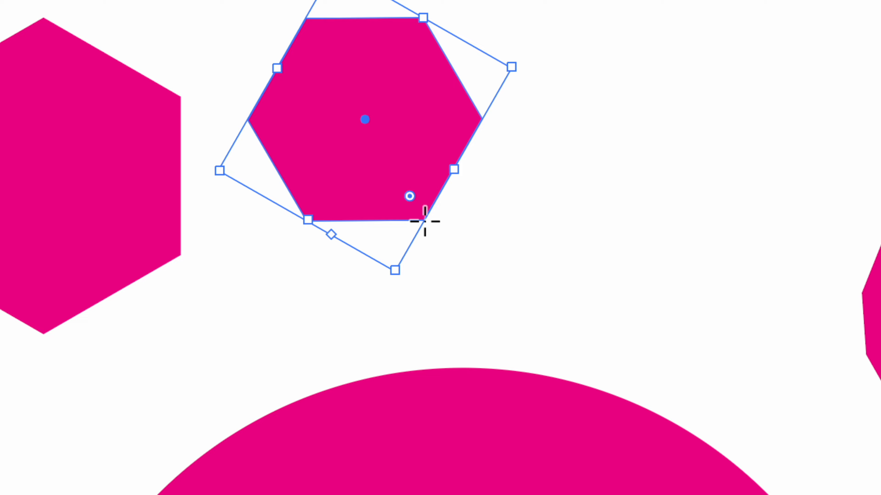
Draw a polygon about 21 pt wide beside the smaller hexagon, reducing and raising its side count while drawing and finishing with nine sides.
{"action": "left_click_drag", "start_coordinate": [523, 153], "coordinate": [526, 199]}
{"action": "key", "text": "Down"}
{"action": "key", "text": "Down"}
{"action": "key", "text": "Down"}
{"action": "key", "text": "Up"}
{"action": "key", "text": "Up"}
{"action": "key", "text": "Up"}
{"action": "key", "text": "Up"}
{"action": "key", "text": "Up"}
{"action": "key", "text": "Up"}
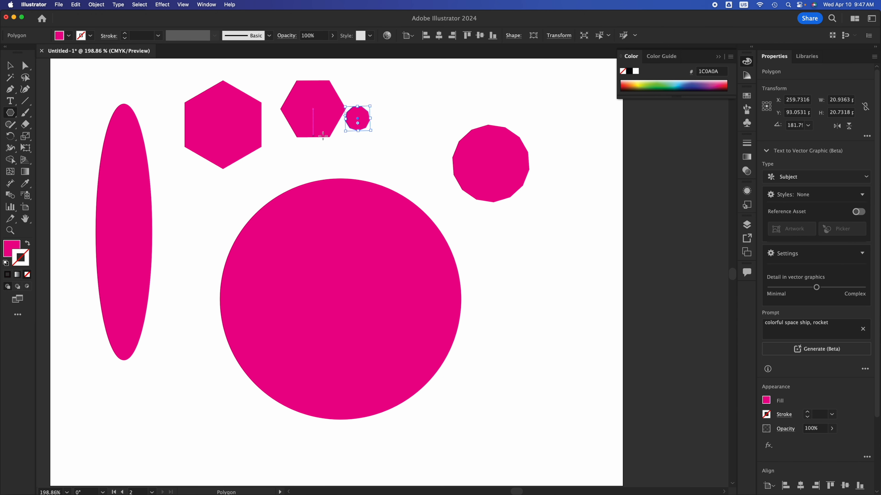
Enlarge the nine-sided polygon to about 76 × 75 pt, move it between the smaller hexagon and the many-sided polygon, and deselect it.
{"action": "key", "text": "v"}
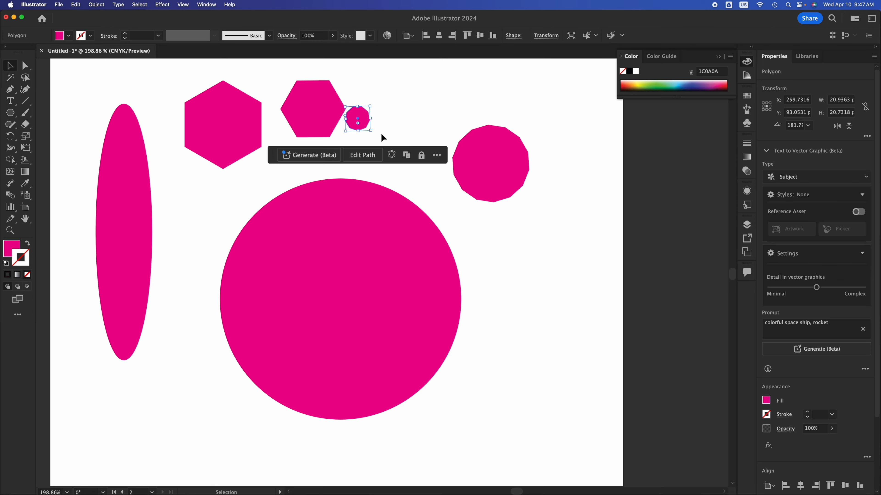
{"action": "left_click_drag", "start_coordinate": [372, 131], "coordinate": [437, 192]}
{"action": "left_click_drag", "start_coordinate": [394, 159], "coordinate": [402, 141]}
{"action": "scroll", "coordinate": [402, 141], "scroll_direction": "up", "scroll_amount": 3}
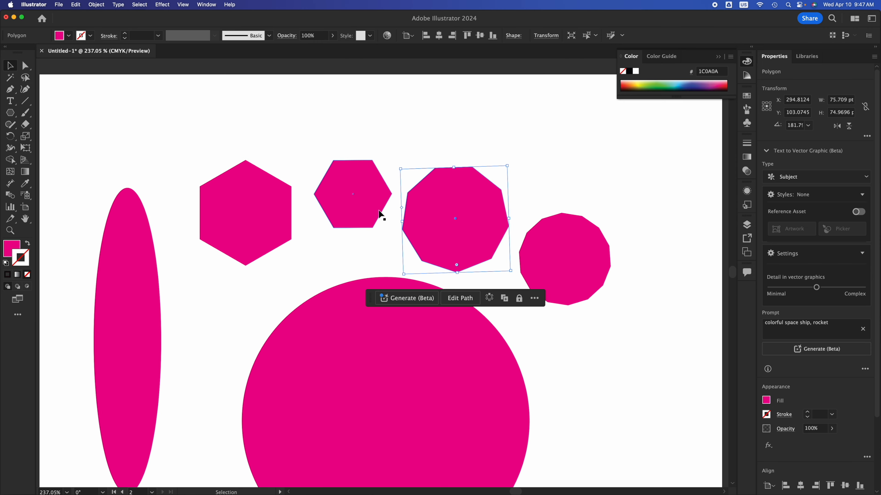
{"action": "left_click", "coordinate": [556, 193]}
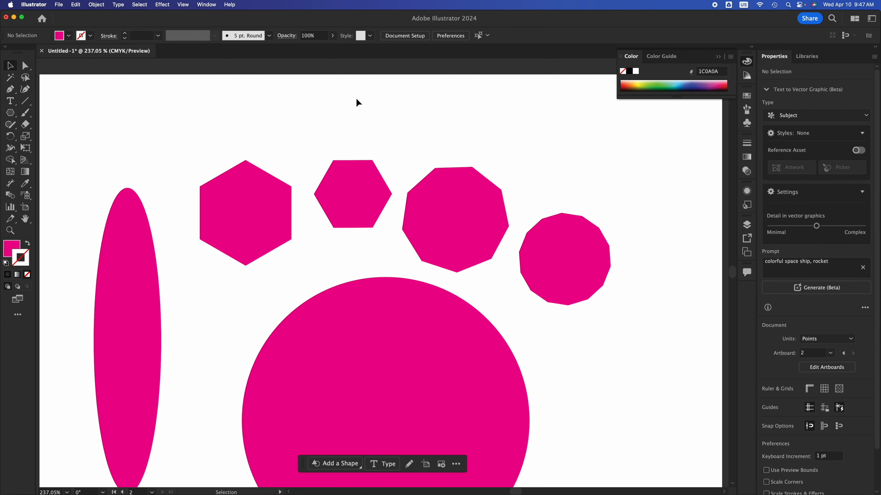
Pan from the second artboard's shapes across to the first artboard and back to the row of polygons.
{"action": "key", "text": "space"}
{"action": "left_click_drag", "start_coordinate": [521, 191], "coordinate": [429, 76]}
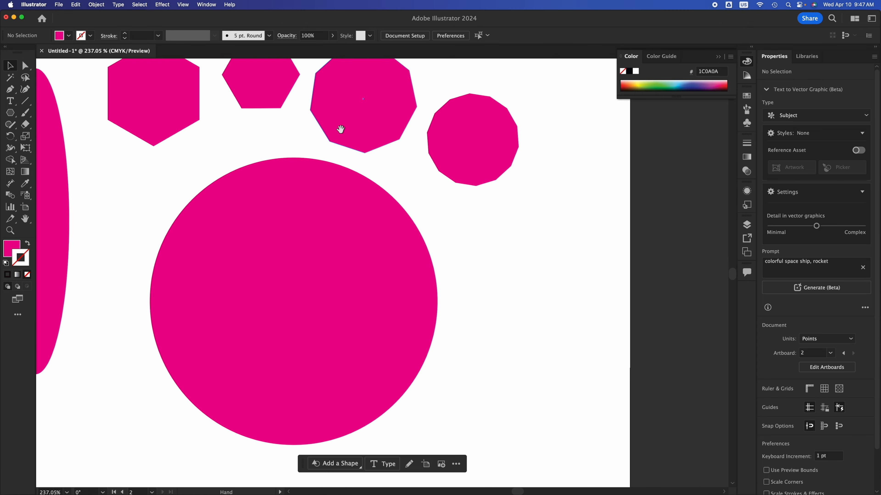
{"action": "left_click_drag", "start_coordinate": [237, 151], "coordinate": [477, 161]}
{"action": "left_click_drag", "start_coordinate": [337, 177], "coordinate": [561, 182]}
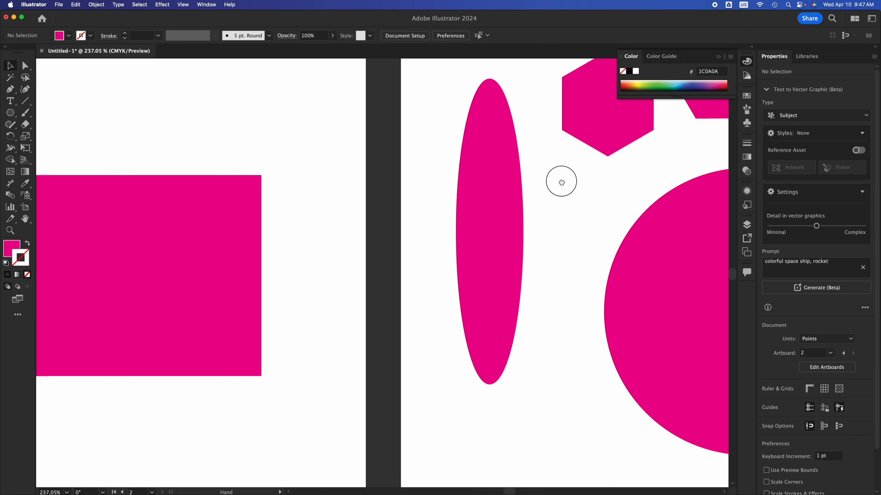
{"action": "left_click_drag", "start_coordinate": [226, 189], "coordinate": [472, 195]}
{"action": "left_click_drag", "start_coordinate": [544, 198], "coordinate": [117, 213]}
{"action": "left_click_drag", "start_coordinate": [342, 216], "coordinate": [97, 211]}
{"action": "left_click_drag", "start_coordinate": [187, 177], "coordinate": [330, 218]}
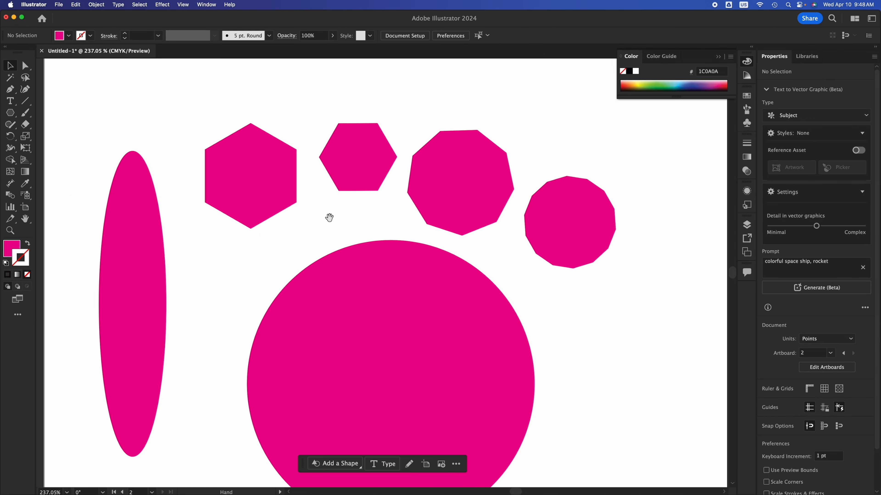
Zoom in and out repeatedly around the nine-sided polygon, from the whole artboard to a close view of its edges.
{"action": "scroll", "coordinate": [491, 158], "scroll_direction": "up", "scroll_amount": 2}
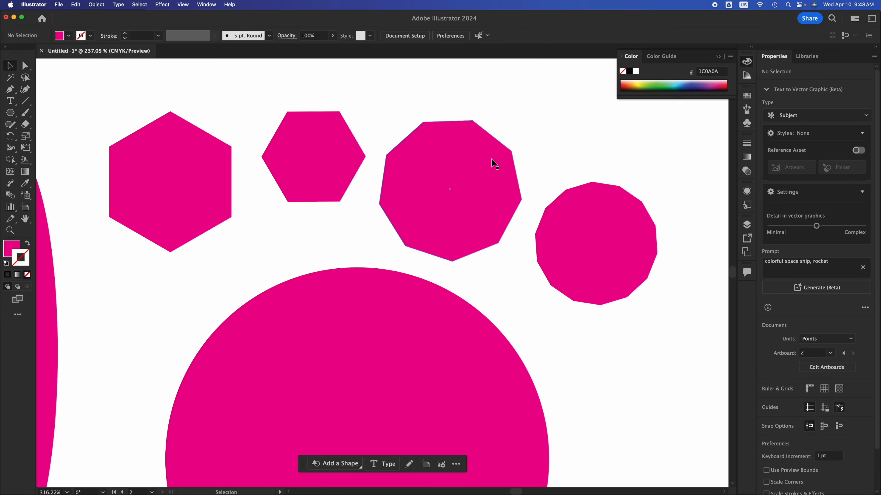
{"action": "scroll", "coordinate": [492, 158], "scroll_direction": "down", "scroll_amount": 1}
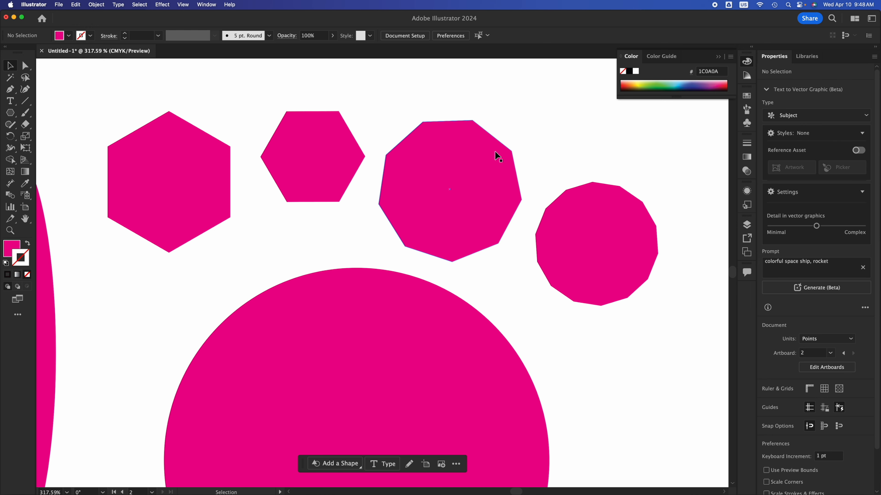
{"action": "key", "text": "super+equal"}
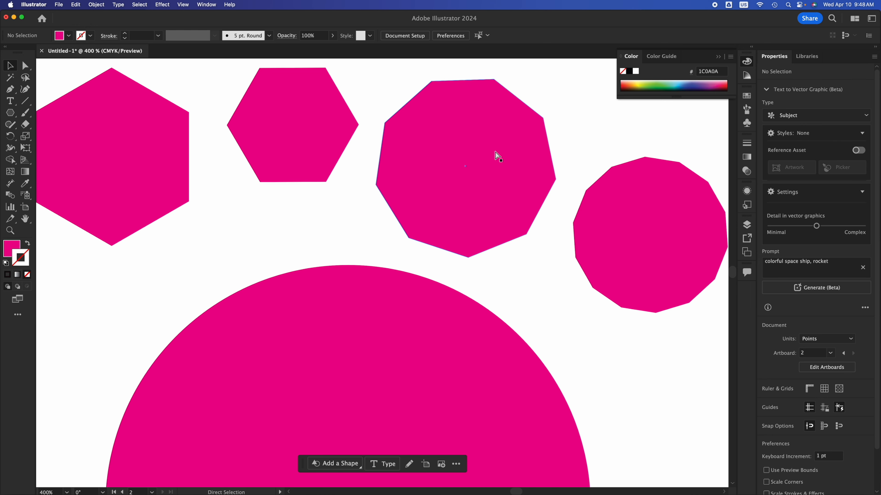
{"action": "key", "text": "super+equal"}
{"action": "key", "text": "super+minus"}
{"action": "key", "text": "super+minus"}
{"action": "key", "text": "super+equal"}
{"action": "key", "text": "super+minus"}
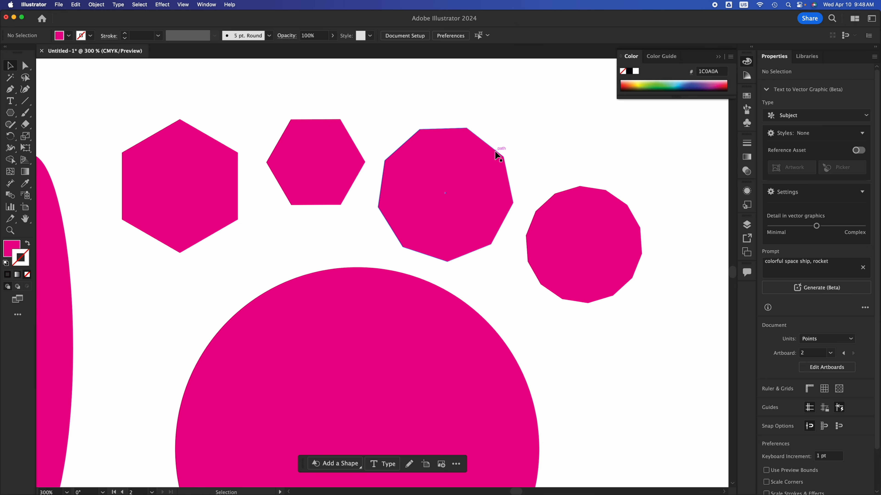
{"action": "scroll", "coordinate": [495, 152], "scroll_direction": "up", "scroll_amount": 5}
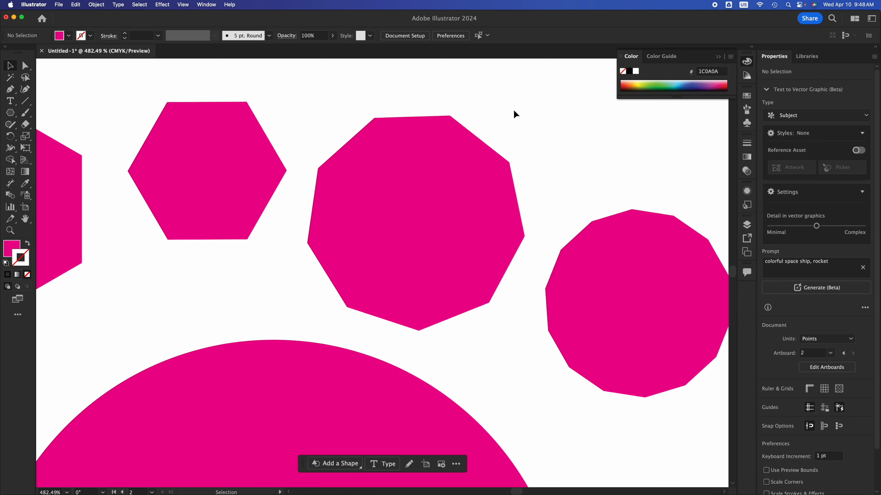
{"action": "scroll", "coordinate": [515, 114], "scroll_direction": "down", "scroll_amount": 5}
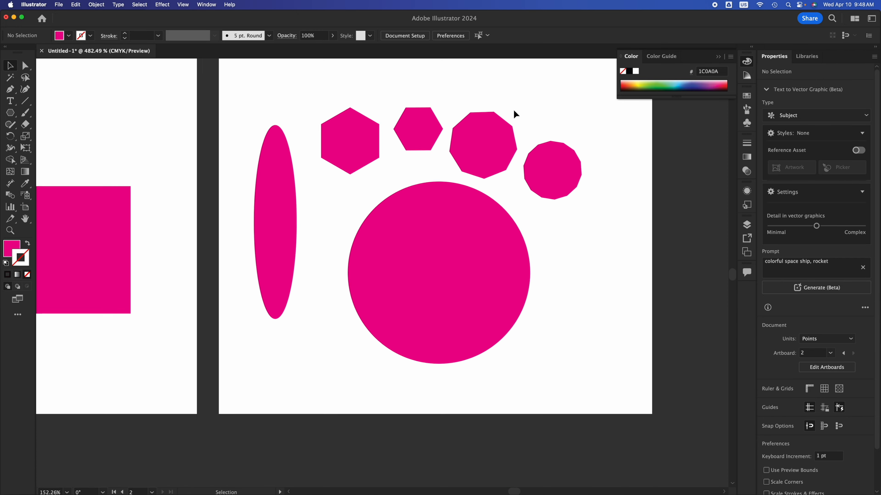
{"action": "scroll", "coordinate": [515, 114], "scroll_direction": "down", "scroll_amount": 2}
{"action": "scroll", "coordinate": [515, 115], "scroll_direction": "up", "scroll_amount": 2}
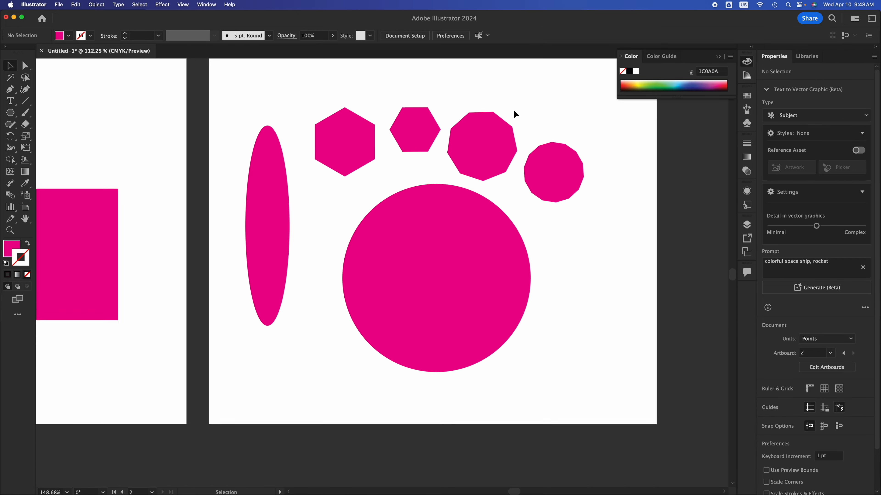
{"action": "scroll", "coordinate": [515, 114], "scroll_direction": "up", "scroll_amount": 6}
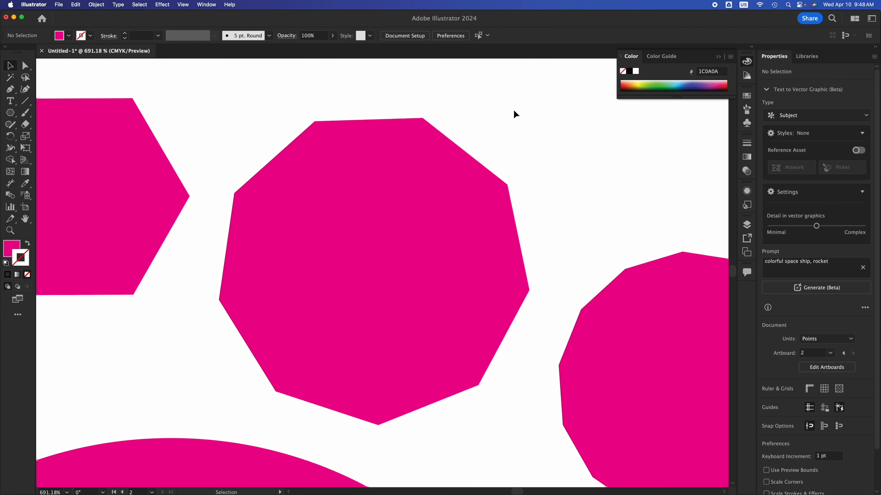
{"action": "scroll", "coordinate": [515, 115], "scroll_direction": "down", "scroll_amount": 1}
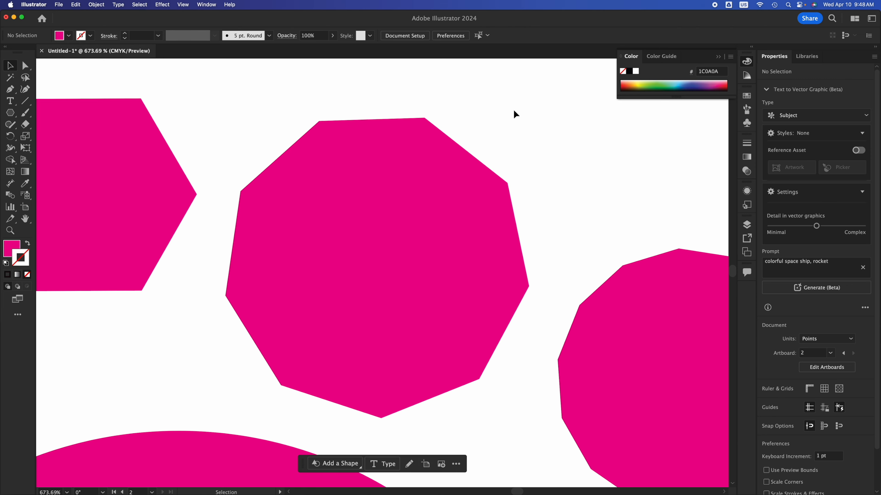
Pan between the hexagons, the nine-sided polygon and the large circle, using the dedicated Hand tool for the last moves.
{"action": "key", "text": "space"}
{"action": "left_click_drag", "start_coordinate": [238, 237], "coordinate": [488, 199]}
{"action": "left_click_drag", "start_coordinate": [289, 182], "coordinate": [500, 283]}
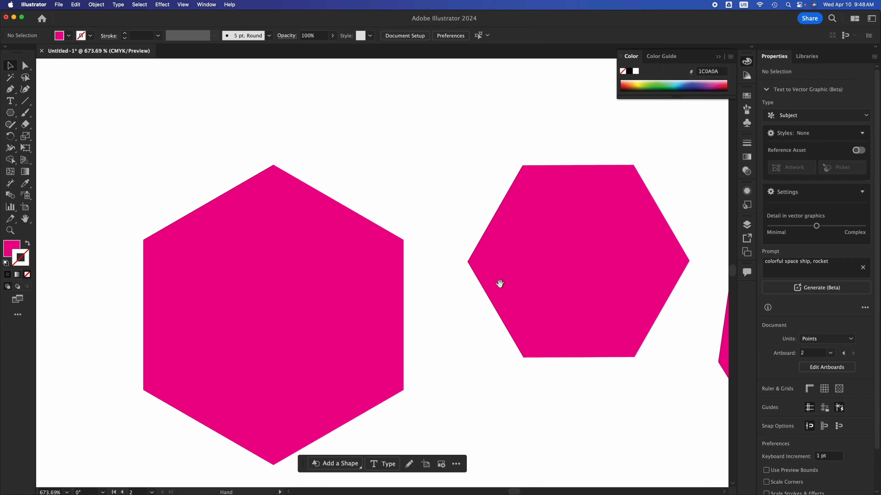
{"action": "scroll", "coordinate": [500, 284], "scroll_direction": "right", "scroll_amount": 15}
{"action": "scroll", "coordinate": [338, 211], "scroll_direction": "down", "scroll_amount": 4}
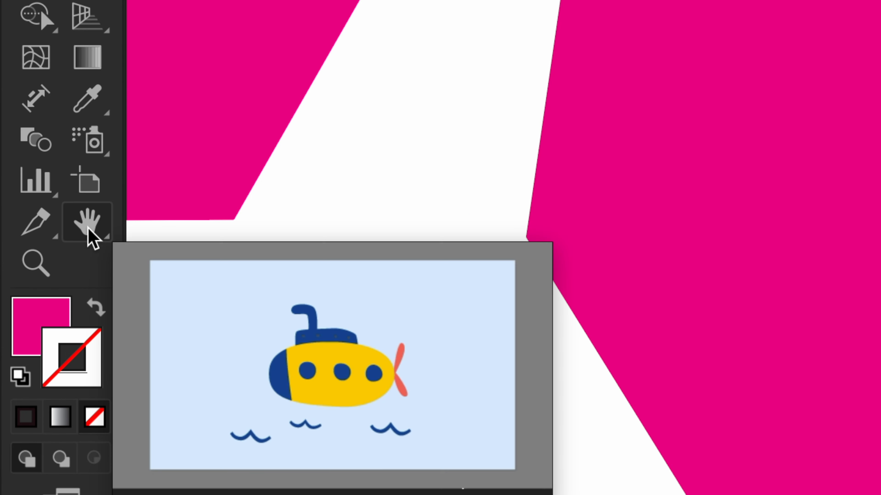
{"action": "left_click", "coordinate": [83, 227]}
{"action": "left_click_drag", "start_coordinate": [525, 186], "coordinate": [212, 142]}
{"action": "left_click_drag", "start_coordinate": [560, 158], "coordinate": [489, 181]}
{"action": "scroll", "coordinate": [488, 181], "scroll_direction": "down", "scroll_amount": 5}
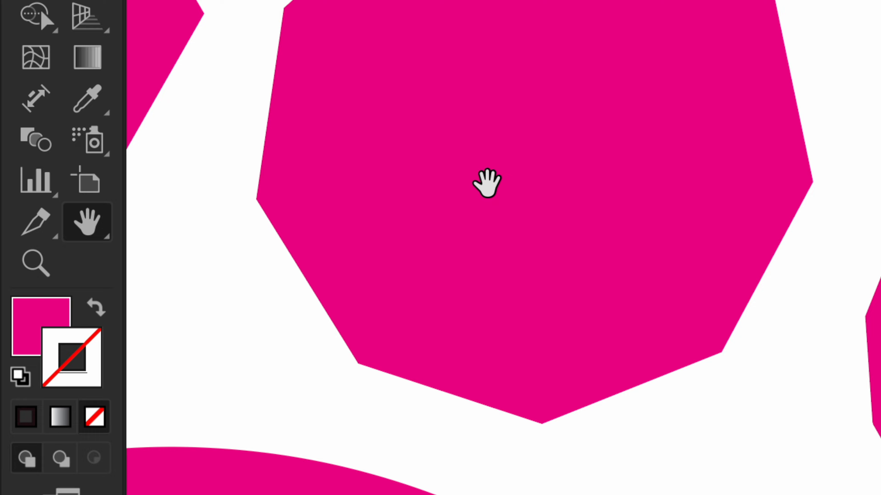
{"action": "left_click_drag", "start_coordinate": [588, 172], "coordinate": [603, 94]}
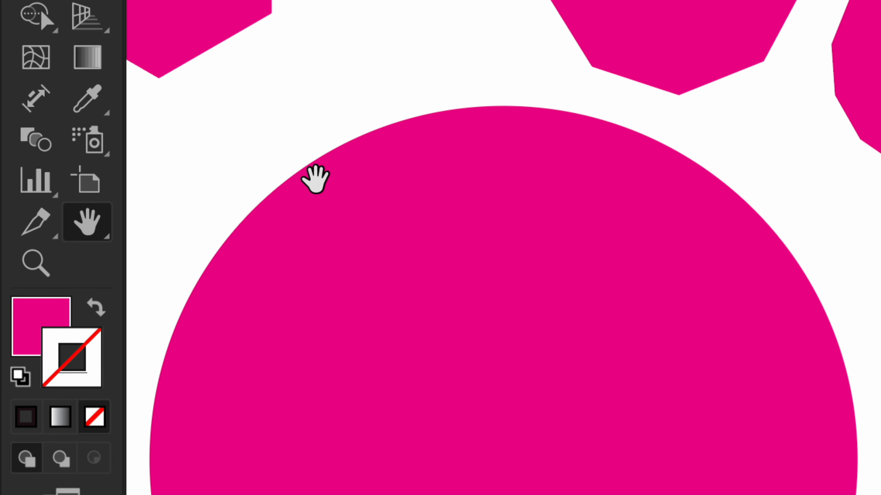
{"action": "left_click_drag", "start_coordinate": [371, 208], "coordinate": [401, 79]}
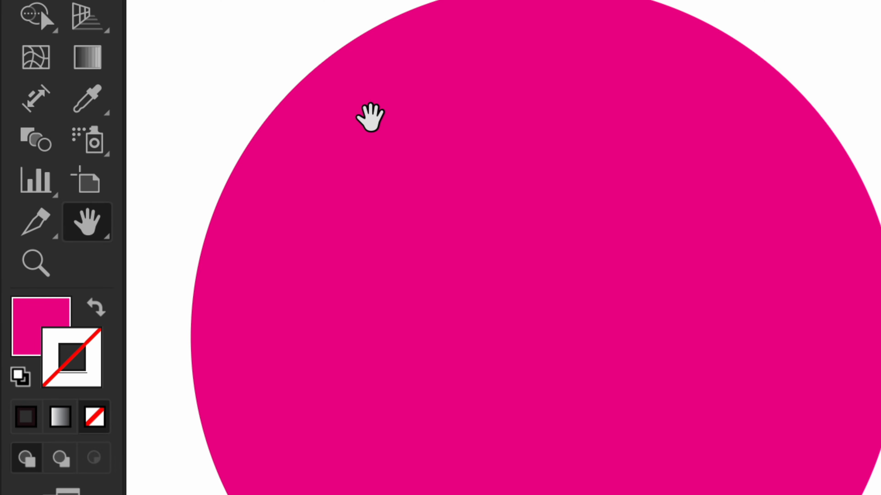
{"action": "scroll", "coordinate": [370, 118], "scroll_direction": "down", "scroll_amount": 5}
{"action": "key", "text": "v"}
{"action": "left_click", "coordinate": [463, 124]}
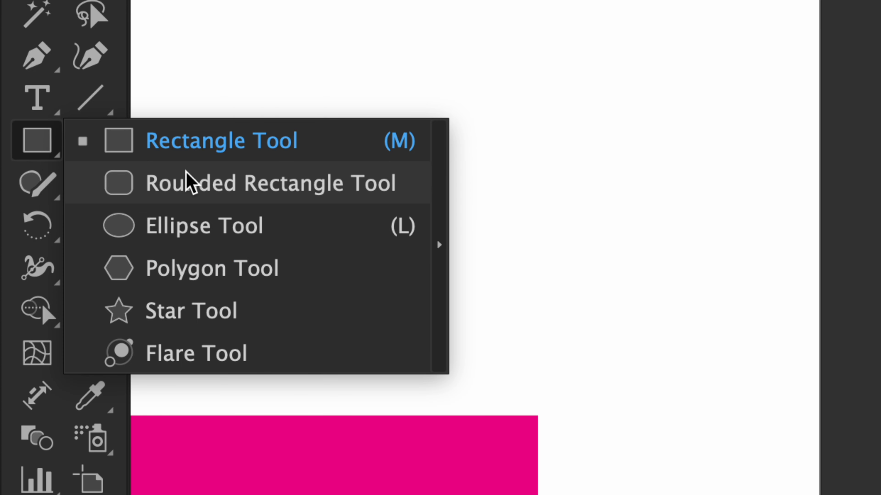
Make the Star tool the current shape tool and delete the circle and the rectangle from the first artboard.
{"action": "left_click", "coordinate": [166, 311]}
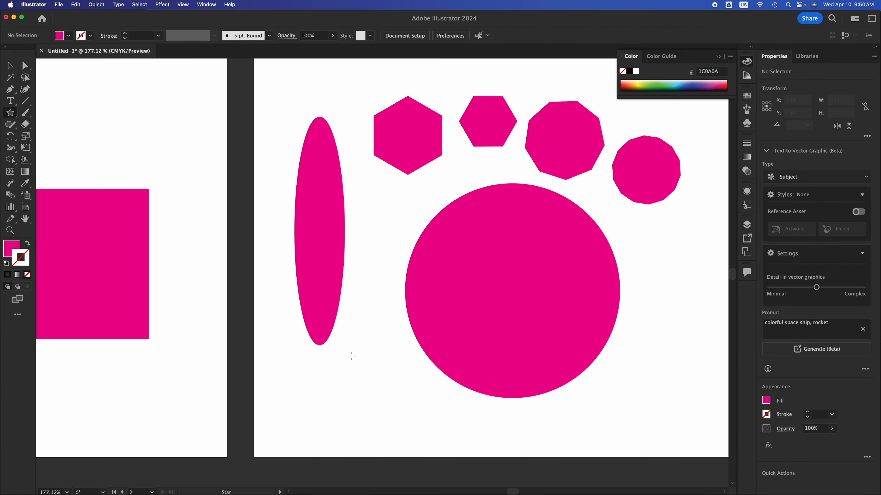
{"action": "scroll", "coordinate": [299, 333], "scroll_direction": "left", "scroll_amount": 15}
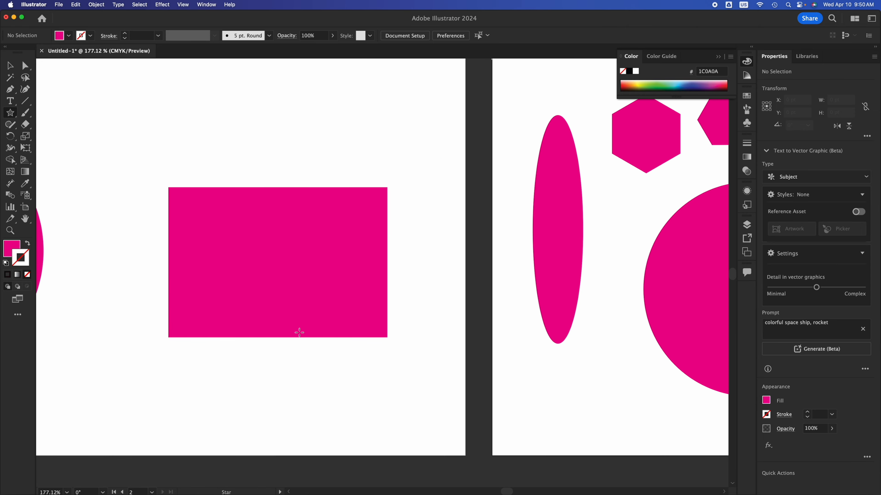
{"action": "left_click", "coordinate": [10, 63]}
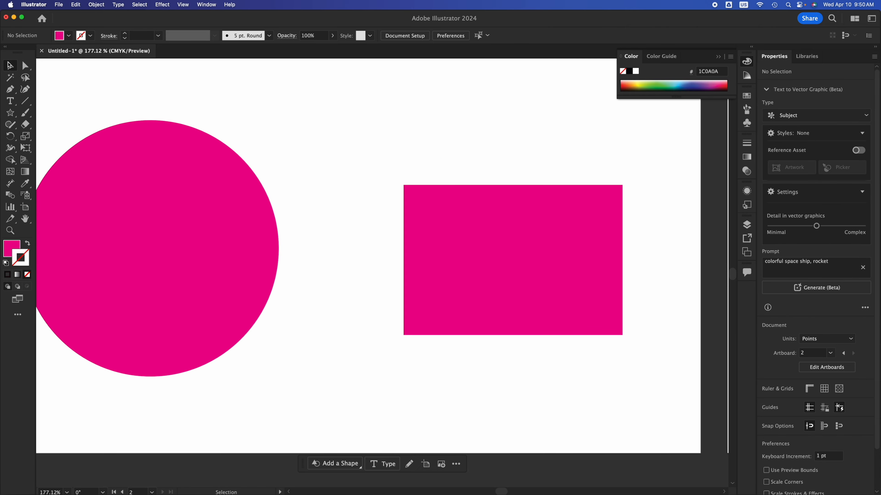
{"action": "left_click_drag", "start_coordinate": [126, 93], "coordinate": [503, 313]}
{"action": "key", "text": "Delete"}
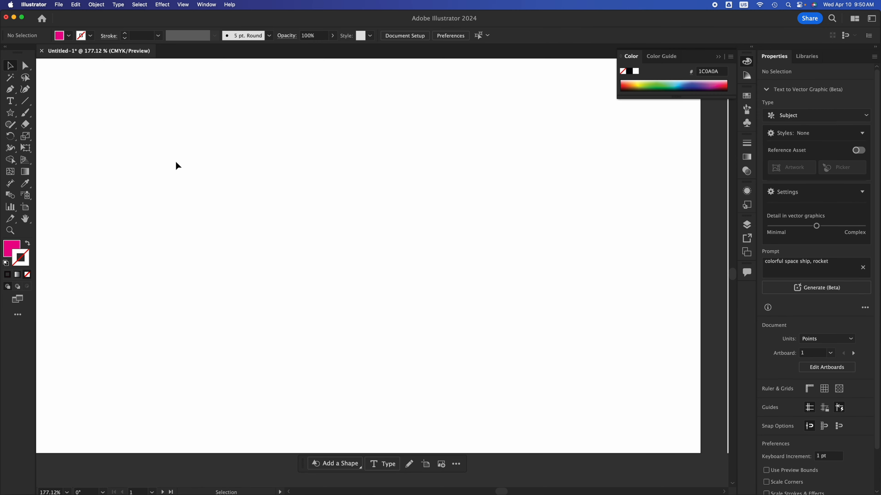
Draw an upright five-pointed star about 341 × 324 pt and move it into the left part of the first artboard.
{"action": "left_click", "coordinate": [10, 113]}
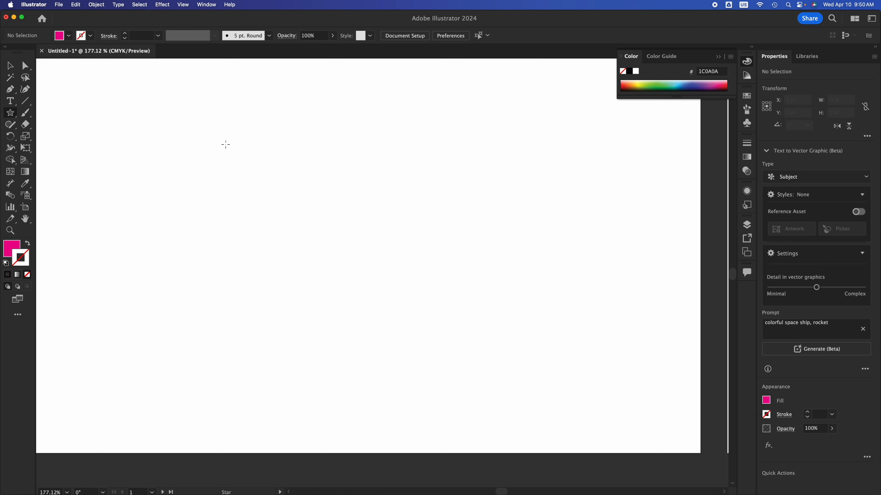
{"action": "left_click_drag", "start_coordinate": [226, 144], "coordinate": [368, 270]}
{"action": "left_click", "coordinate": [10, 66]}
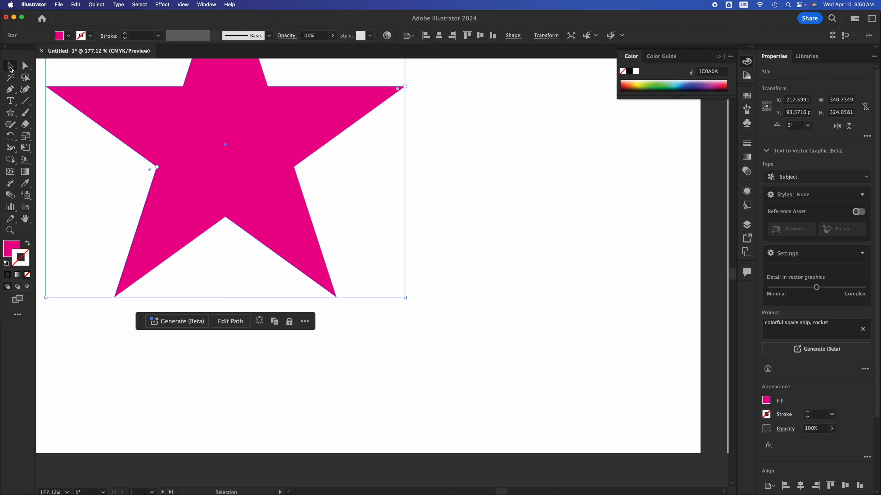
{"action": "left_click_drag", "start_coordinate": [227, 122], "coordinate": [334, 225]}
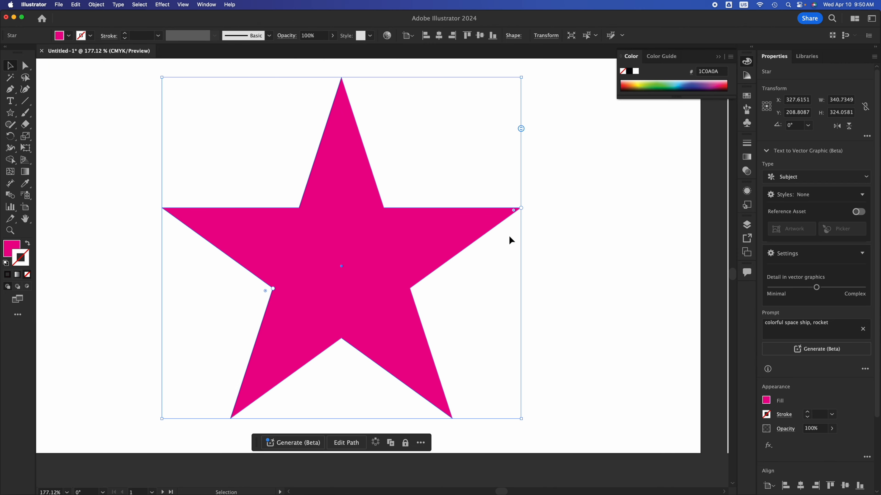
{"action": "left_click", "coordinate": [632, 254]}
{"action": "left_click", "coordinate": [390, 234]}
{"action": "left_click_drag", "start_coordinate": [389, 234], "coordinate": [272, 251]}
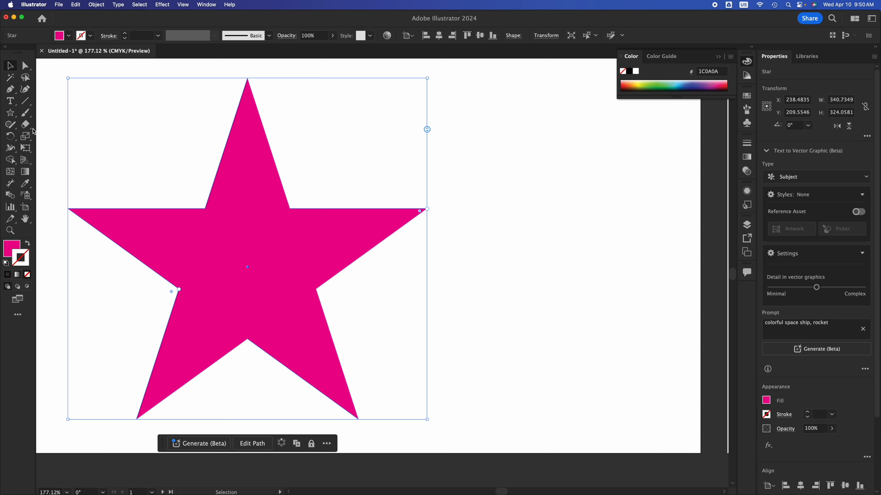
Draw a second star about 140 pt wide near the large star's upper right, reducing it to three points and raising it to dozens.
{"action": "left_click", "coordinate": [12, 114]}
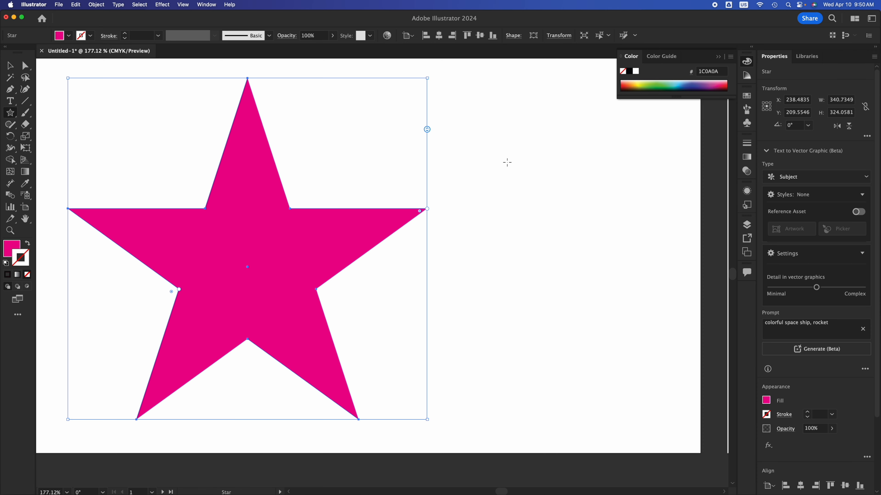
{"action": "left_click_drag", "start_coordinate": [507, 162], "coordinate": [550, 221]}
{"action": "key", "text": "Down"}
{"action": "key", "text": "Down"}
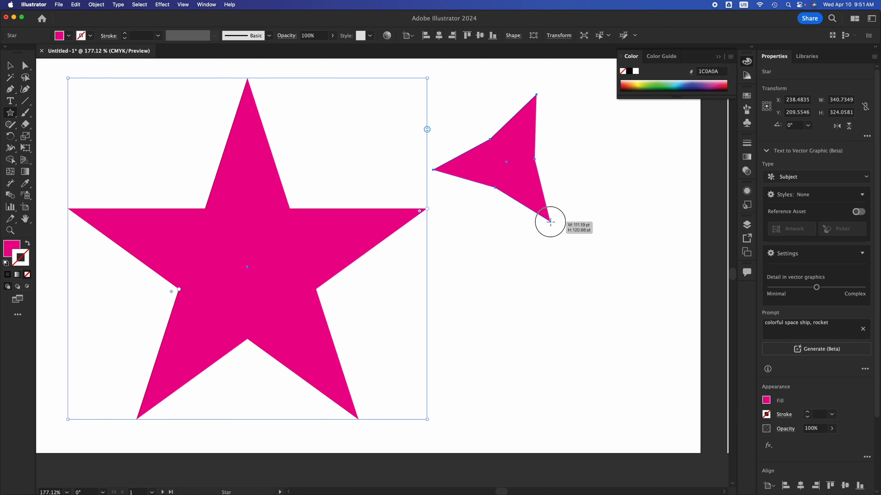
{"action": "key", "text": "Up"}
{"action": "key", "text": "Up"}
{"action": "key", "text": "Up"}
{"action": "key", "text": "Up"}
{"action": "left_click_drag", "start_coordinate": [550, 222], "coordinate": [550, 221]}
{"action": "key", "text": "Up"}
{"action": "key", "text": "Up"}
{"action": "key", "text": "Up"}
{"action": "key", "text": "Up"}
{"action": "key", "text": "Up"}
{"action": "key", "text": "Up"}
{"action": "key", "text": "Up"}
{"action": "key", "text": "Up"}
{"action": "key", "text": "Up"}
{"action": "key", "text": "Up"}
{"action": "key", "text": "Up"}
{"action": "key", "text": "Up"}
{"action": "key", "text": "Up"}
{"action": "key", "text": "Up"}
{"action": "key", "text": "Up"}
{"action": "key", "text": "Up"}
{"action": "key", "text": "Up"}
{"action": "key", "text": "Up"}
{"action": "key", "text": "Up"}
{"action": "key", "text": "Up"}
{"action": "key", "text": "Up"}
{"action": "key", "text": "Up"}
{"action": "key", "text": "Up"}
{"action": "key", "text": "Up"}
{"action": "key", "text": "Up"}
{"action": "key", "text": "Up"}
{"action": "key", "text": "Up"}
{"action": "key", "text": "Up"}
{"action": "key", "text": "Up"}
{"action": "key", "text": "Up"}
{"action": "key", "text": "Up"}
{"action": "key", "text": "Up"}
{"action": "key", "text": "Up"}
{"action": "key", "text": "Up"}
{"action": "key", "text": "Up"}
{"action": "key", "text": "Up"}
{"action": "key", "text": "Up"}
{"action": "key", "text": "Up"}
{"action": "key", "text": "Up"}
{"action": "key", "text": "Up"}
{"action": "key", "text": "Up"}
{"action": "key", "text": "Up"}
{"action": "key", "text": "Up"}
{"action": "key", "text": "Up"}
{"action": "key", "text": "Up"}
{"action": "key", "text": "Up"}
{"action": "key", "text": "Up"}
{"action": "key", "text": "Up"}
{"action": "key", "text": "Up"}
{"action": "key", "text": "Up"}
{"action": "key", "text": "Up"}
{"action": "key", "text": "Up"}
{"action": "key", "text": "Up"}
{"action": "key", "text": "Up"}
{"action": "key", "text": "Up"}
{"action": "key", "text": "Up"}
Move the many-pointed star down so it sits to the right of the large star at mid-height, and deselect it.
{"action": "key", "text": "v"}
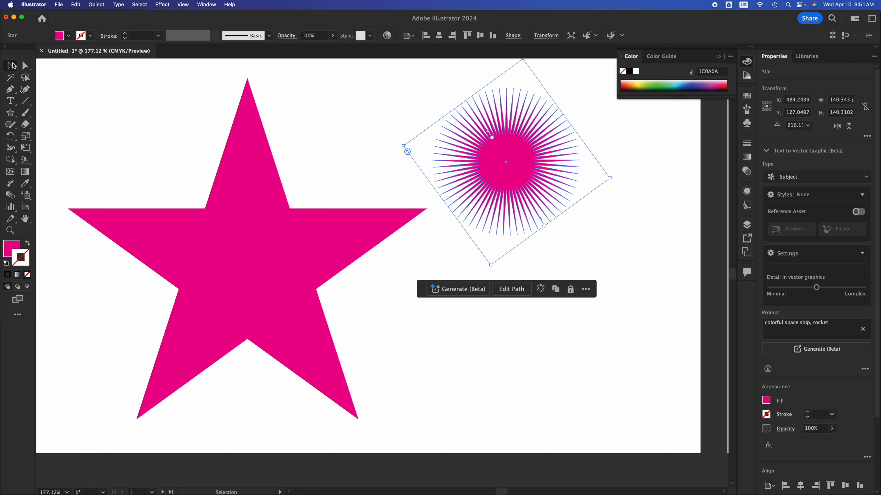
{"action": "left_click_drag", "start_coordinate": [468, 166], "coordinate": [509, 248]}
{"action": "left_click", "coordinate": [623, 336]}
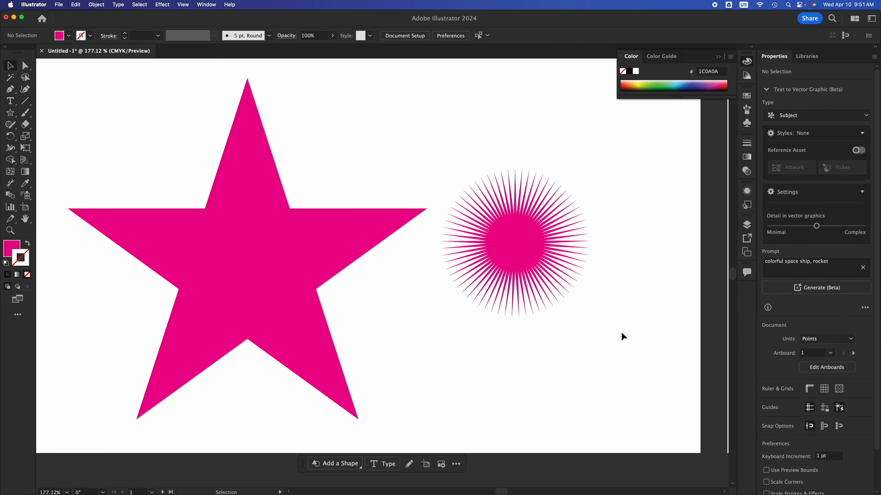
Draw a third star about 99 pt across at the first artboard's upper edge and reduce it to eight points.
{"action": "left_click_drag", "start_coordinate": [337, 90], "coordinate": [367, 135]}
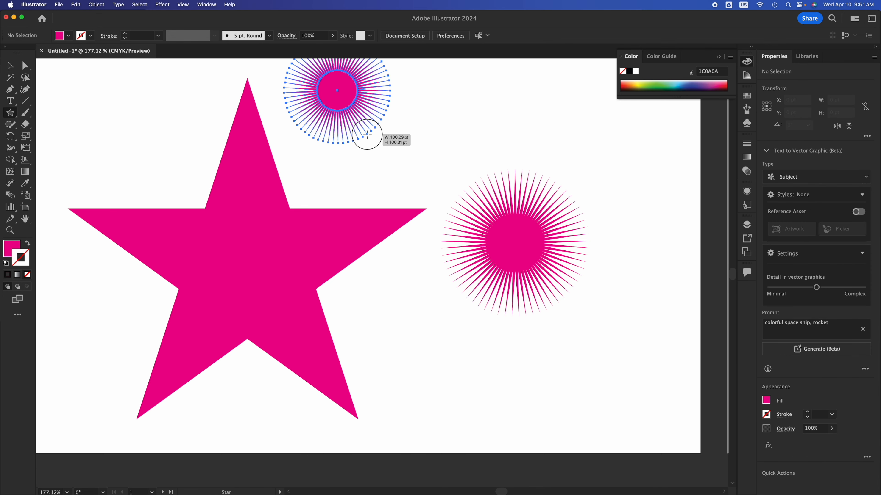
{"action": "key", "text": "Down"}
{"action": "key", "text": "Down"}
{"action": "key", "text": "Down"}
{"action": "key", "text": "Down"}
{"action": "key", "text": "Down"}
{"action": "key", "text": "Down"}
{"action": "key", "text": "Down"}
{"action": "key", "text": "Down"}
{"action": "key", "text": "Down"}
{"action": "key", "text": "Down"}
{"action": "key", "text": "Down"}
{"action": "key", "text": "Down"}
{"action": "key", "text": "Down"}
{"action": "key", "text": "Down"}
{"action": "key", "text": "Down"}
{"action": "key", "text": "Down"}
{"action": "key", "text": "Down"}
{"action": "key", "text": "Down"}
{"action": "key", "text": "Down"}
{"action": "key", "text": "Down"}
{"action": "key", "text": "Down"}
{"action": "key", "text": "Down"}
{"action": "key", "text": "Down"}
{"action": "key", "text": "Down"}
{"action": "key", "text": "Down"}
{"action": "key", "text": "Down"}
{"action": "key", "text": "Down"}
{"action": "key", "text": "Down"}
{"action": "key", "text": "Down"}
{"action": "key", "text": "Down"}
{"action": "key", "text": "Down"}
{"action": "key", "text": "Down"}
{"action": "key", "text": "Down"}
{"action": "key", "text": "Down"}
{"action": "key", "text": "Down"}
{"action": "key", "text": "Down"}
{"action": "key", "text": "Down"}
{"action": "key", "text": "Down"}
{"action": "key", "text": "Down"}
{"action": "key", "text": "Down"}
{"action": "key", "text": "Down"}
{"action": "key", "text": "Down"}
{"action": "key", "text": "Down"}
{"action": "key", "text": "Down"}
{"action": "key", "text": "Down"}
{"action": "key", "text": "Down"}
{"action": "key", "text": "Down"}
{"action": "key", "text": "Down"}
{"action": "key", "text": "Down"}
{"action": "key", "text": "Down"}
{"action": "key", "text": "Down"}
{"action": "key", "text": "Down"}
{"action": "key", "text": "Down"}
{"action": "key", "text": "Down"}
{"action": "key", "text": "Down"}
{"action": "key", "text": "Up"}
{"action": "key", "text": "Up"}
{"action": "key", "text": "Up"}
{"action": "key", "text": "Up"}
{"action": "key", "text": "Down"}
{"action": "key", "text": "Down"}
{"action": "key", "text": "Down"}
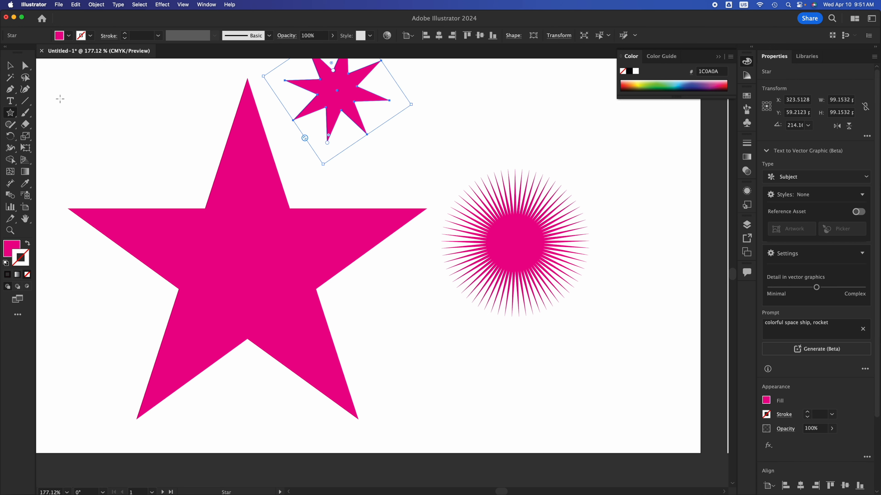
Move the eight-pointed star down between the large star and the many-pointed star, and deselect it.
{"action": "left_click", "coordinate": [10, 65]}
{"action": "left_click_drag", "start_coordinate": [344, 101], "coordinate": [426, 143]}
{"action": "left_click", "coordinate": [461, 354]}
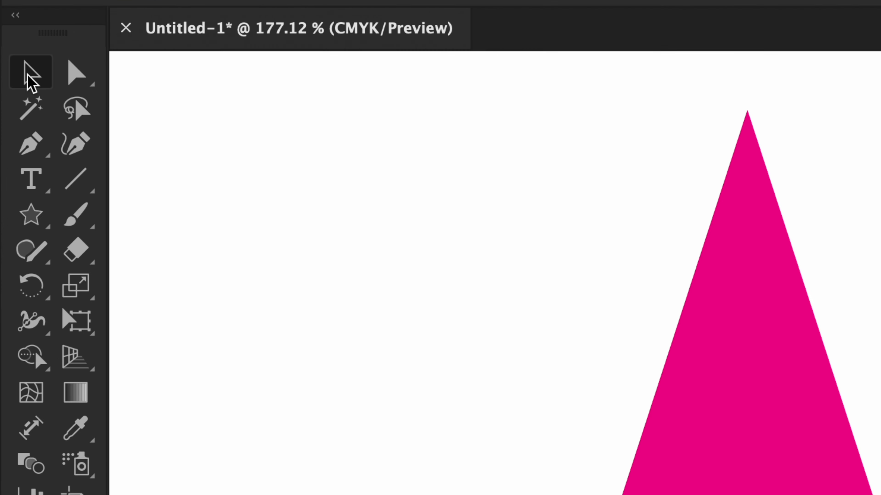
Round the large star's outer tips strongly and its inner corners slightly using the live corner widgets, and deselect it.
{"action": "left_click", "coordinate": [9, 66]}
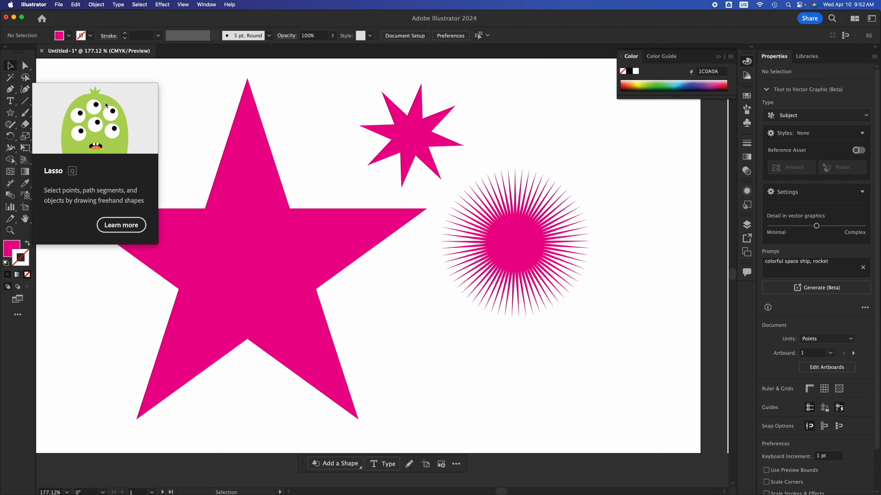
{"action": "left_click", "coordinate": [231, 228]}
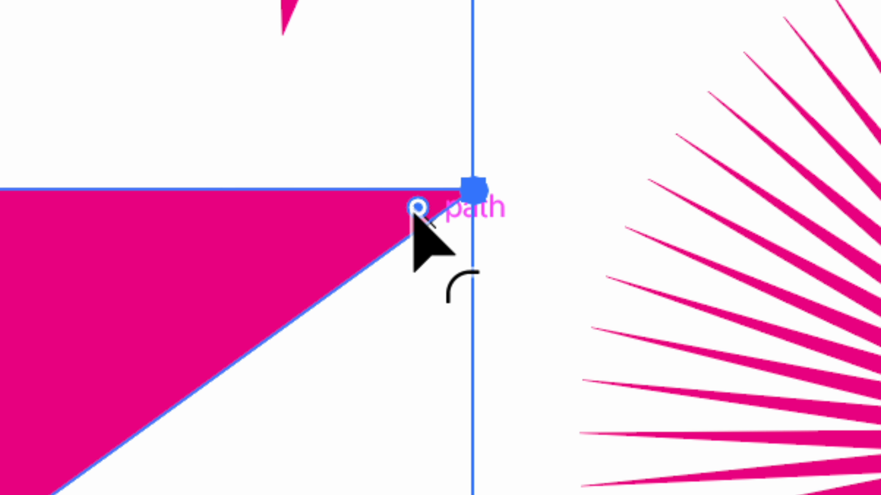
{"action": "left_click_drag", "start_coordinate": [416, 209], "coordinate": [313, 240]}
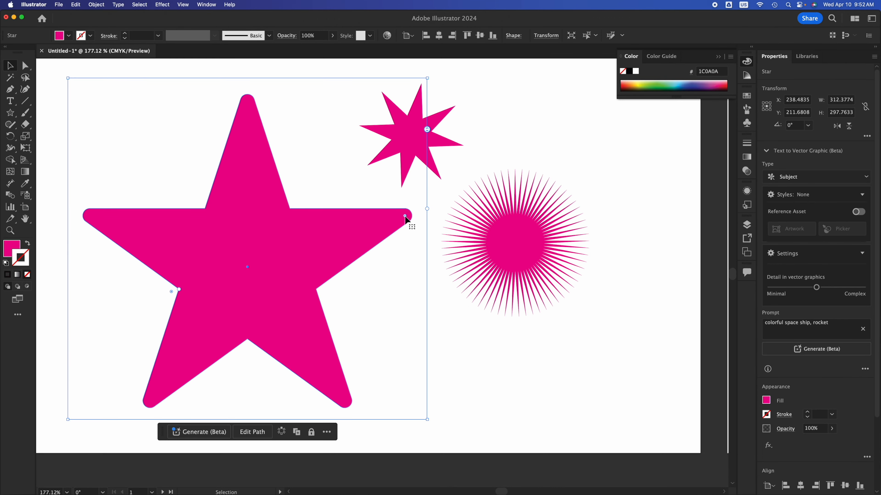
{"action": "scroll", "coordinate": [406, 218], "scroll_direction": "up", "scroll_amount": 1}
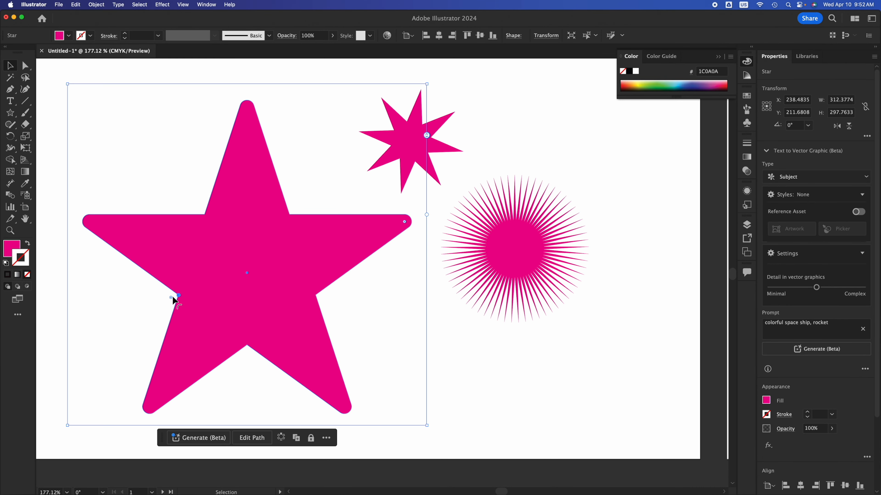
{"action": "left_click_drag", "start_coordinate": [172, 298], "coordinate": [162, 300]}
{"action": "left_click_drag", "start_coordinate": [406, 225], "coordinate": [355, 234]}
{"action": "left_click", "coordinate": [479, 354]}
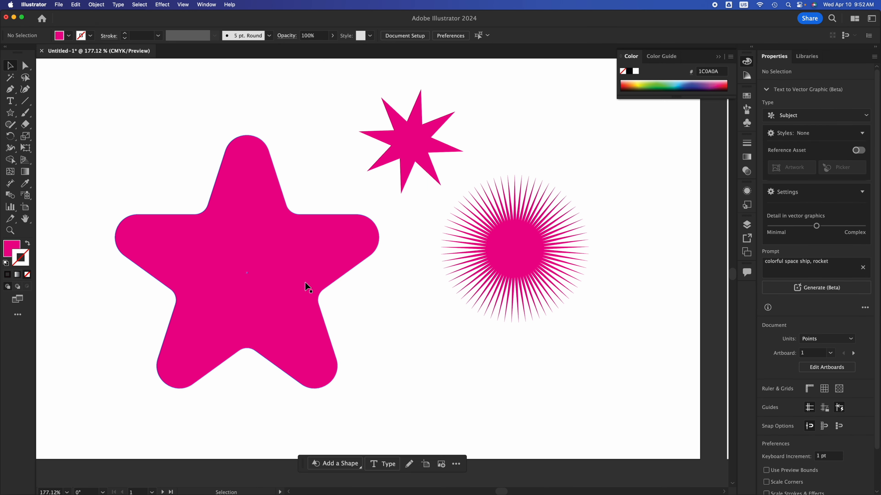
Duplicate the rounded star several times around the first artboard so that copies overhang its edges, and deselect them.
{"action": "scroll", "coordinate": [275, 346], "scroll_direction": "down", "scroll_amount": 2}
{"action": "scroll", "coordinate": [276, 346], "scroll_direction": "down", "scroll_amount": 2}
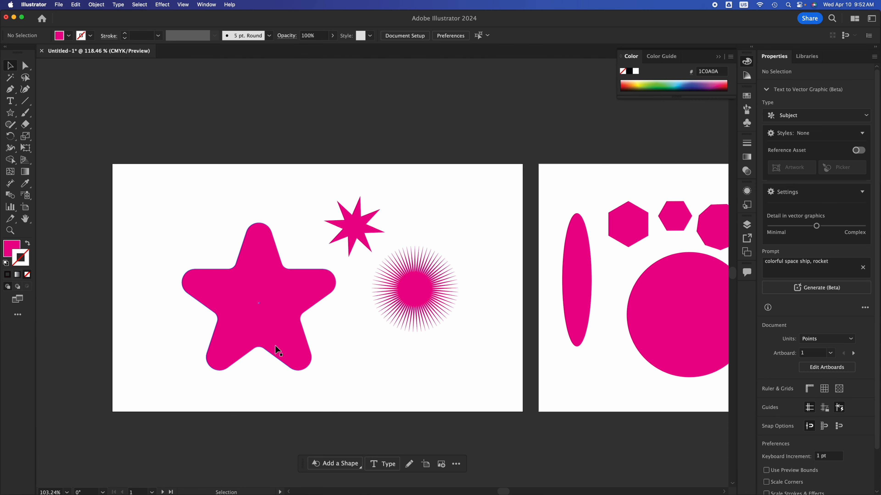
{"action": "left_click", "coordinate": [274, 319]}
{"action": "left_click_drag", "start_coordinate": [275, 323], "coordinate": [119, 331]}
{"action": "left_click", "coordinate": [522, 137]}
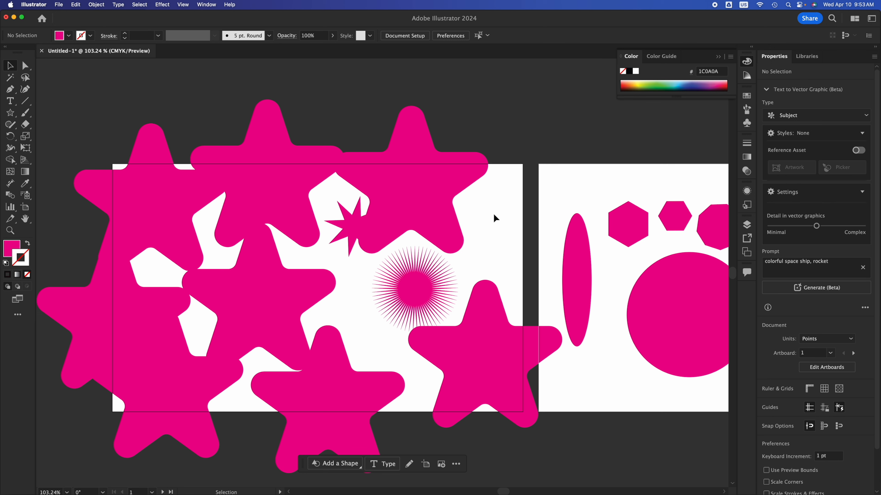
Toggle Trim View on and off repeatedly to compare the artboards with and without the overhanging artwork, ending in normal preview.
{"action": "key", "text": "super+shift+t"}
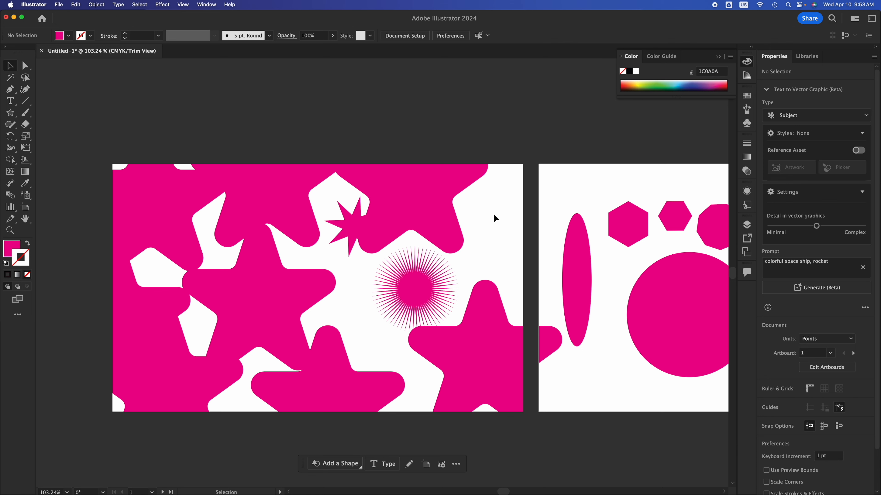
{"action": "key", "text": "super+shift+t"}
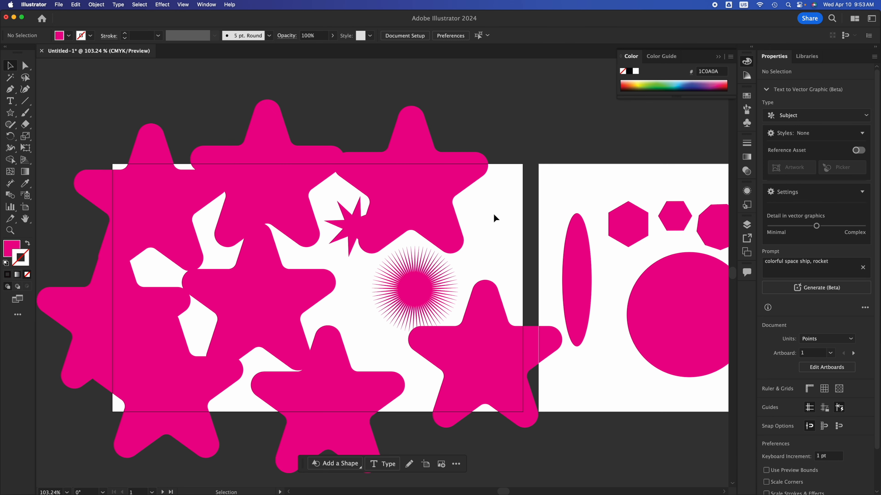
{"action": "left_click", "coordinate": [183, 4]}
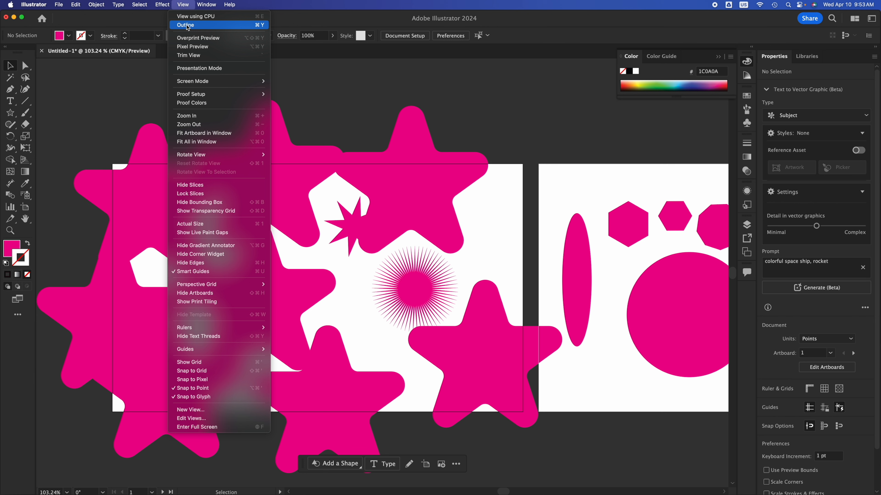
{"action": "left_click", "coordinate": [319, 82]}
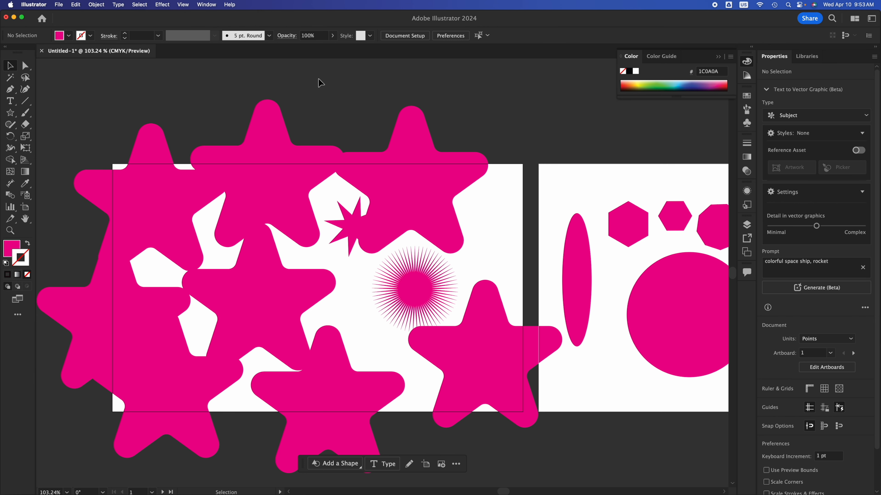
{"action": "key", "text": "super+shift+t"}
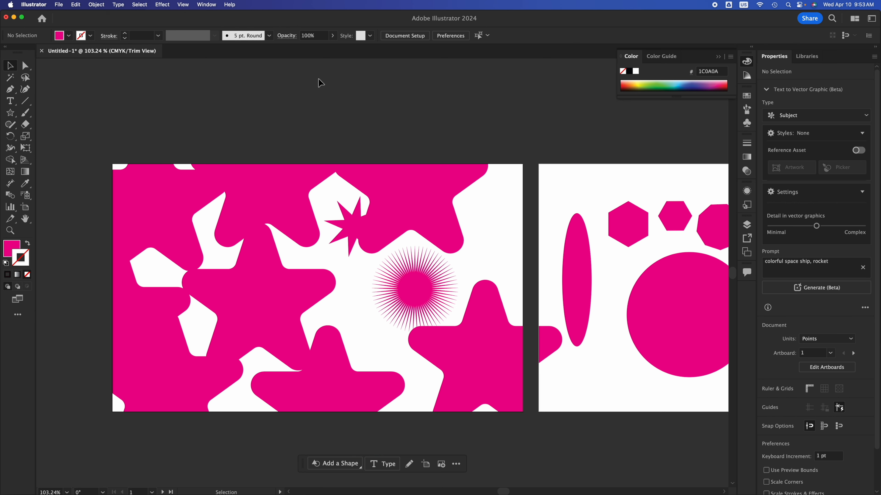
{"action": "key", "text": "super+shift+t"}
{"action": "key", "text": "super+shift+t"}
{"action": "key", "text": "super+shift+t"}
{"action": "key", "text": "super+shift+t"}
{"action": "key", "text": "super+shift+t"}
{"action": "key", "text": "super+shift+t"}
{"action": "key", "text": "super+shift+t"}
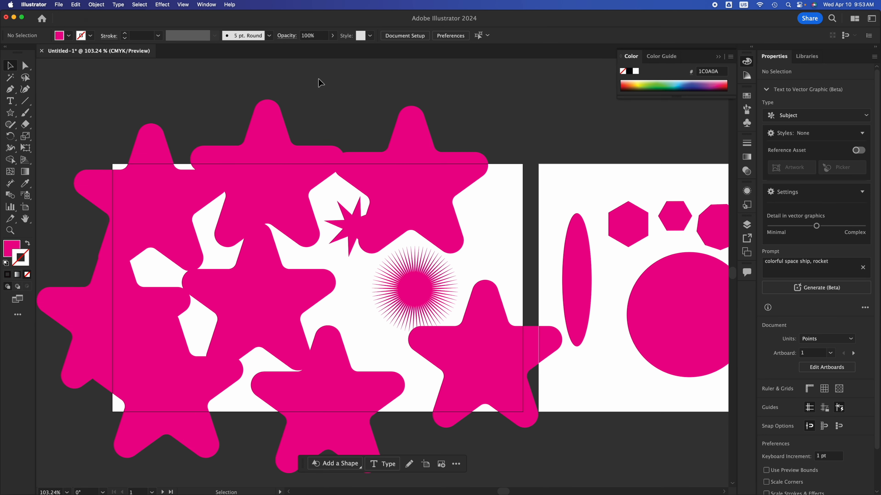